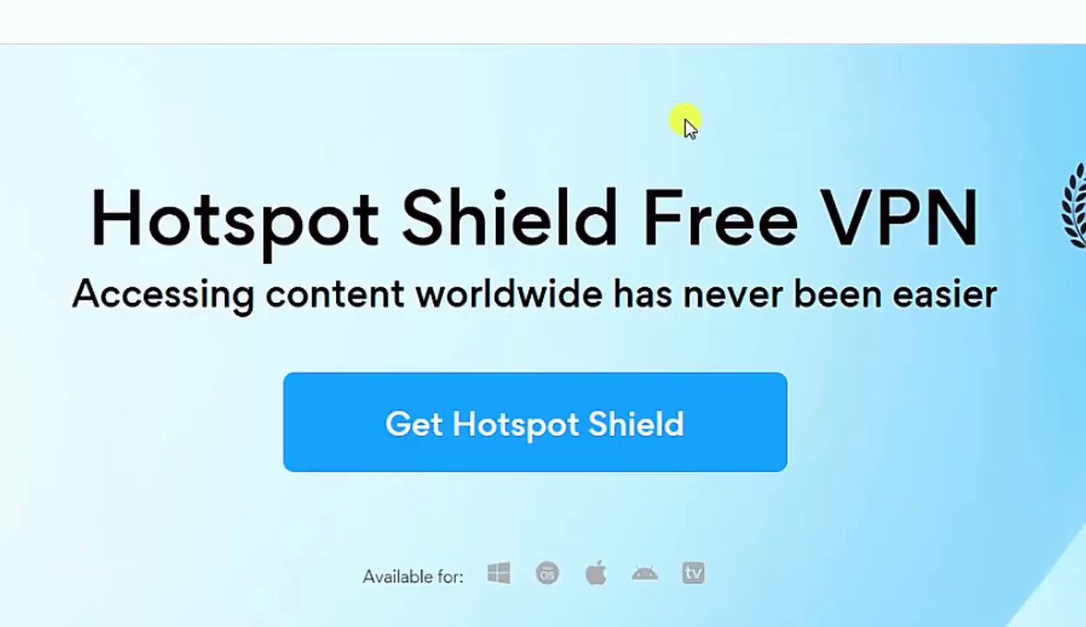
Accept the 7-day trial terms and Terms of Service, then start the free trial
scroll(686, 126, down, 2)
click(480, 340)
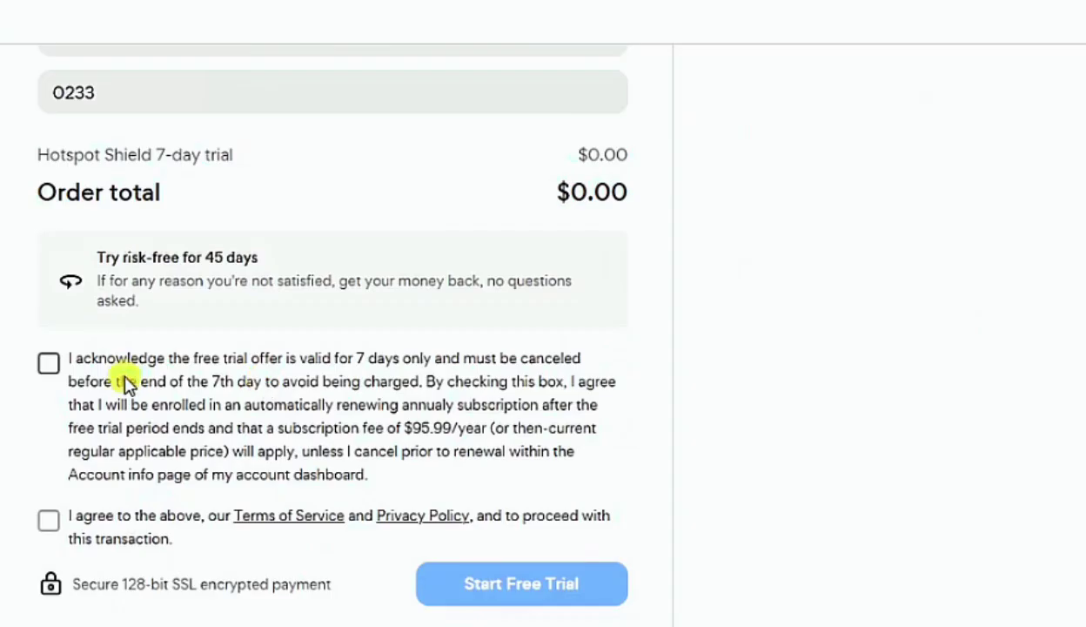
click(122, 374)
scroll(155, 384, down, 2)
click(48, 409)
click(529, 472)
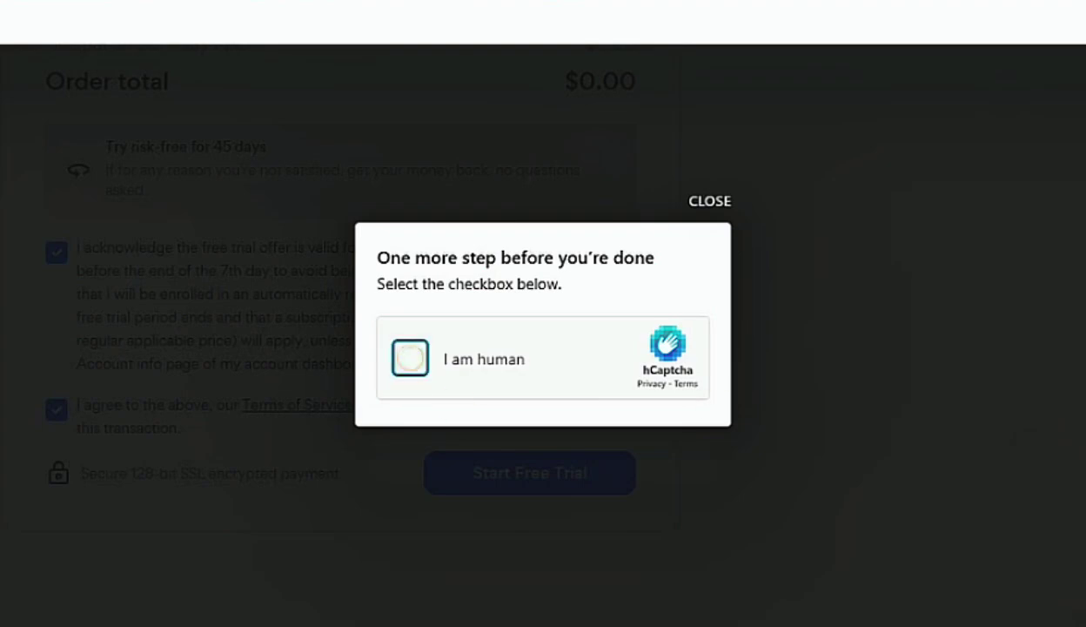
Pass the human check, create the account with a password, and download and run the installer
click(410, 357)
click(582, 359)
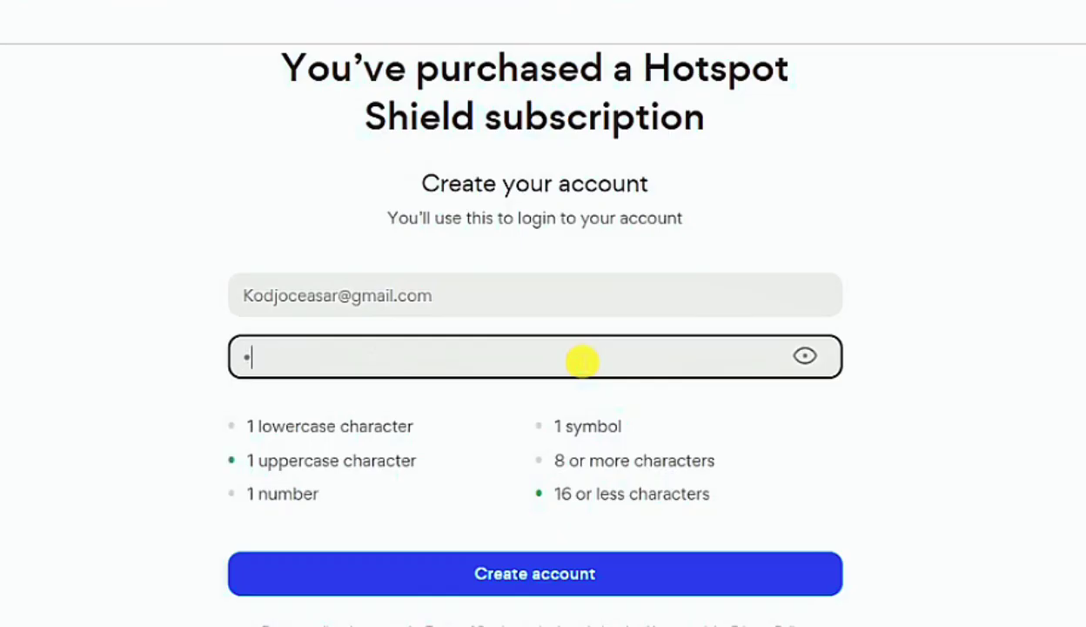
text(•••••••••••••)
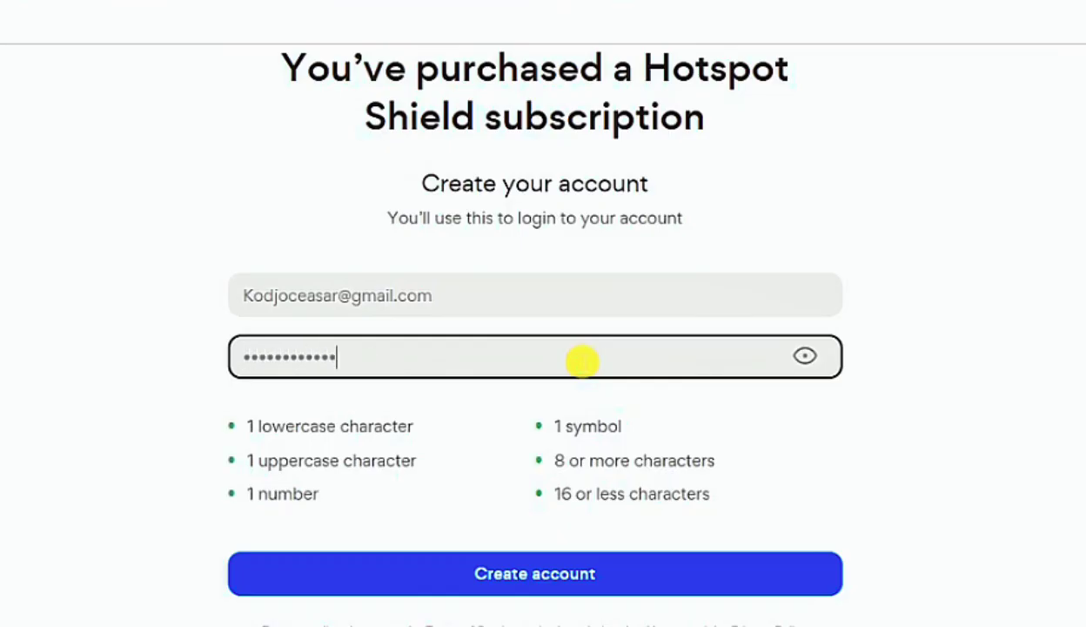
scroll(583, 392, down, 1)
click(549, 470)
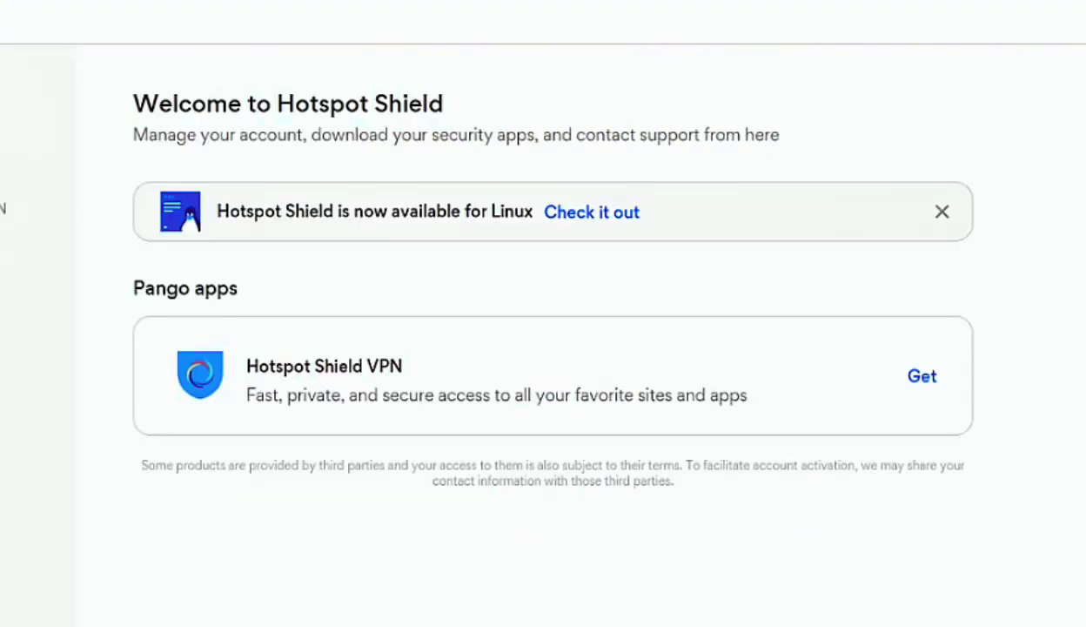
click(922, 376)
click(604, 406)
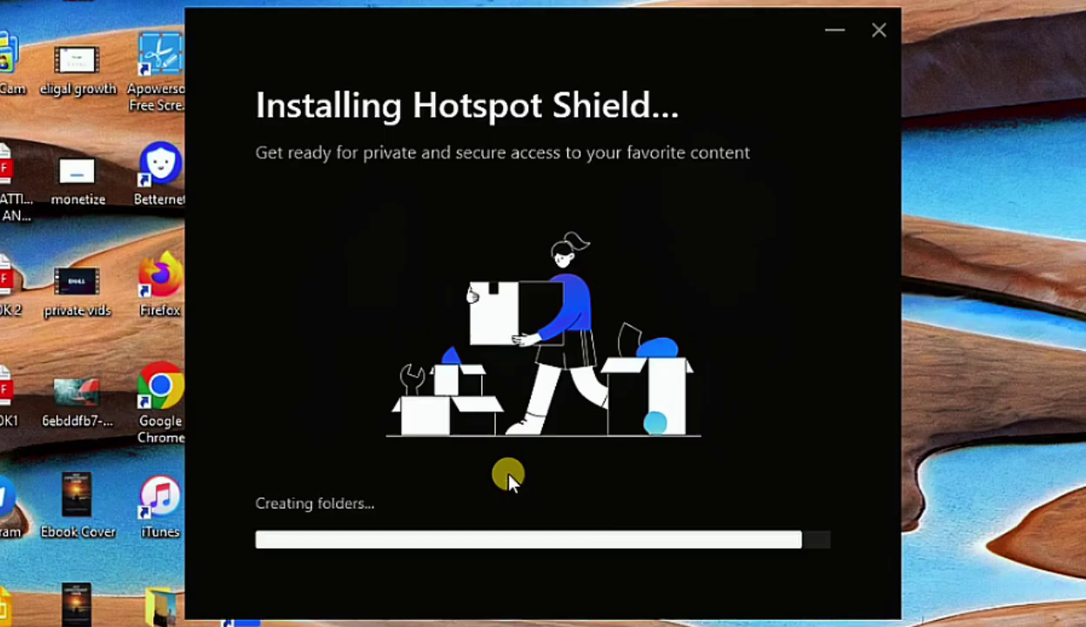
Sign in to the app with the account e-mail and password, then connect to New York
click(367, 250)
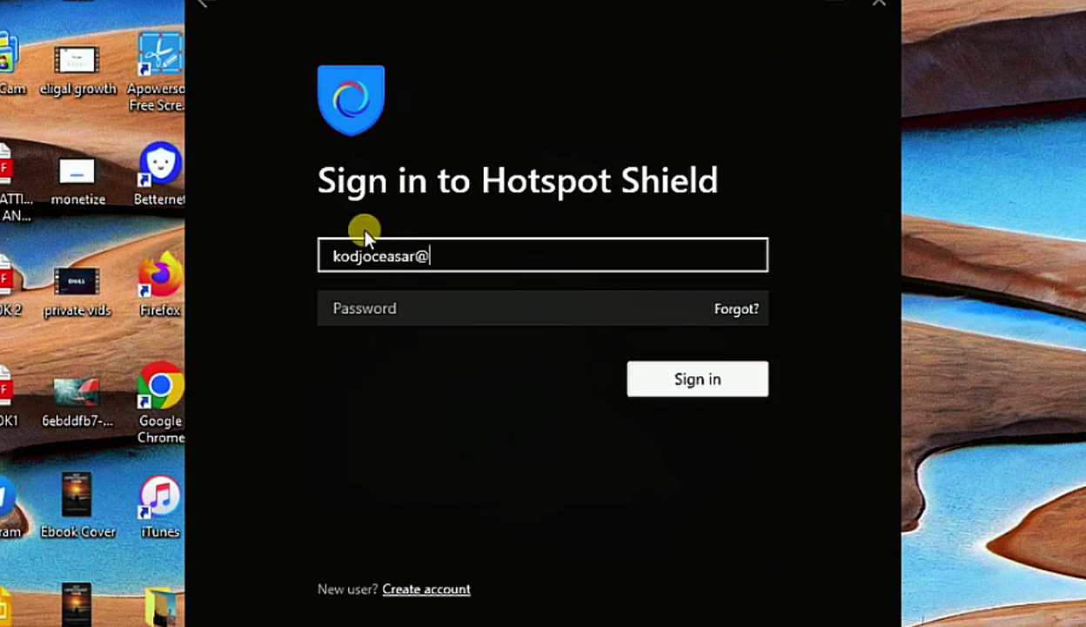
click(381, 315)
text(••••••••••••)
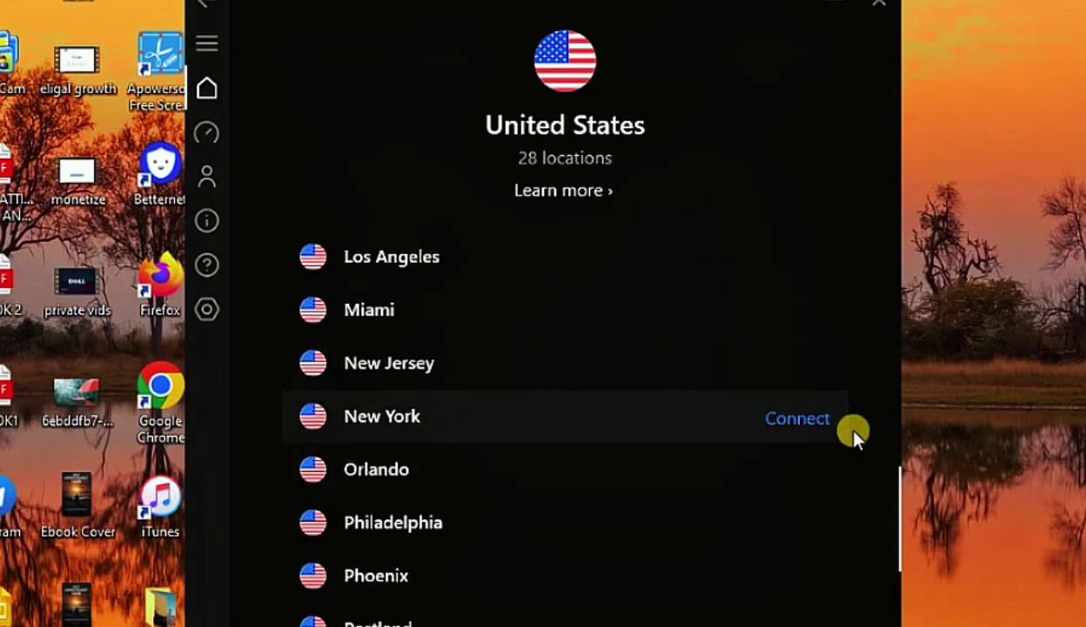
click(797, 419)
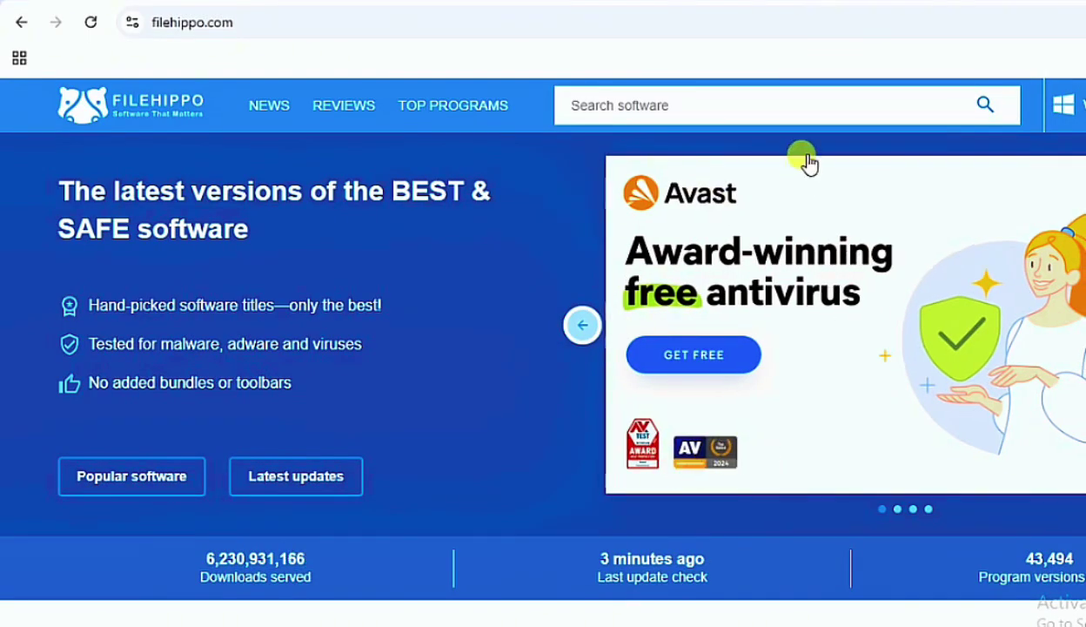
Search FileHippo for 'hotspot shield vpn', open the Hotspot Shield download page, and close the side ad
click(831, 115)
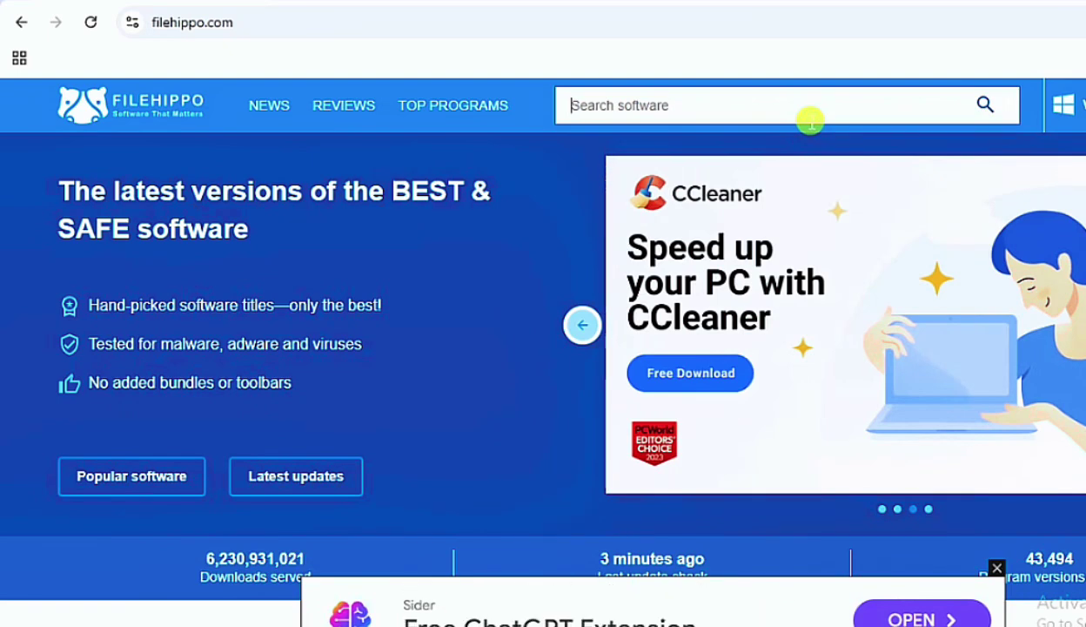
text(hot)
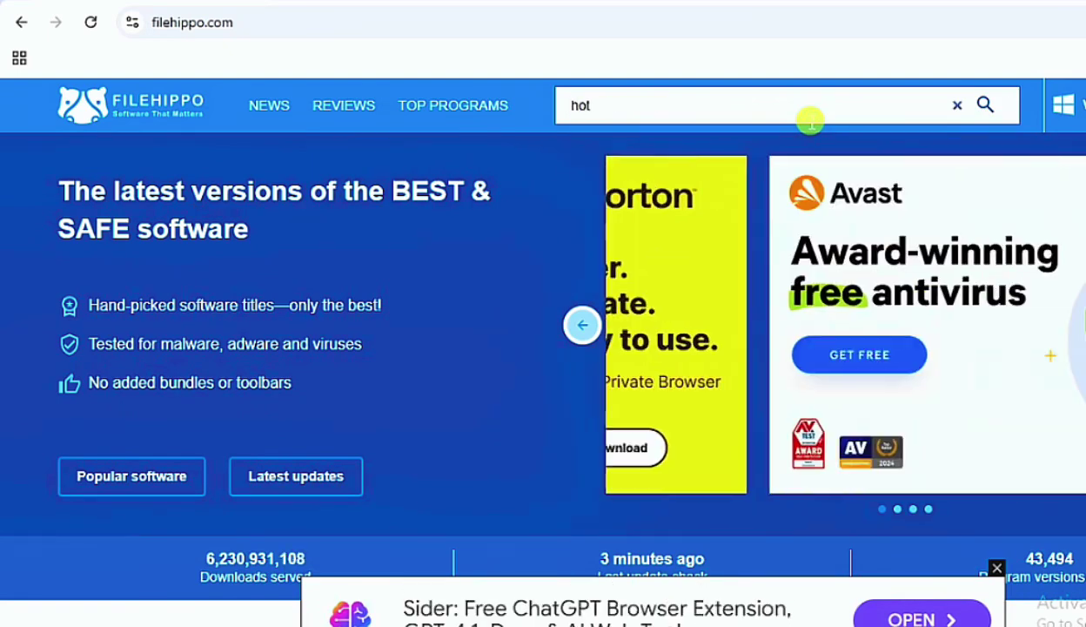
text(spot)
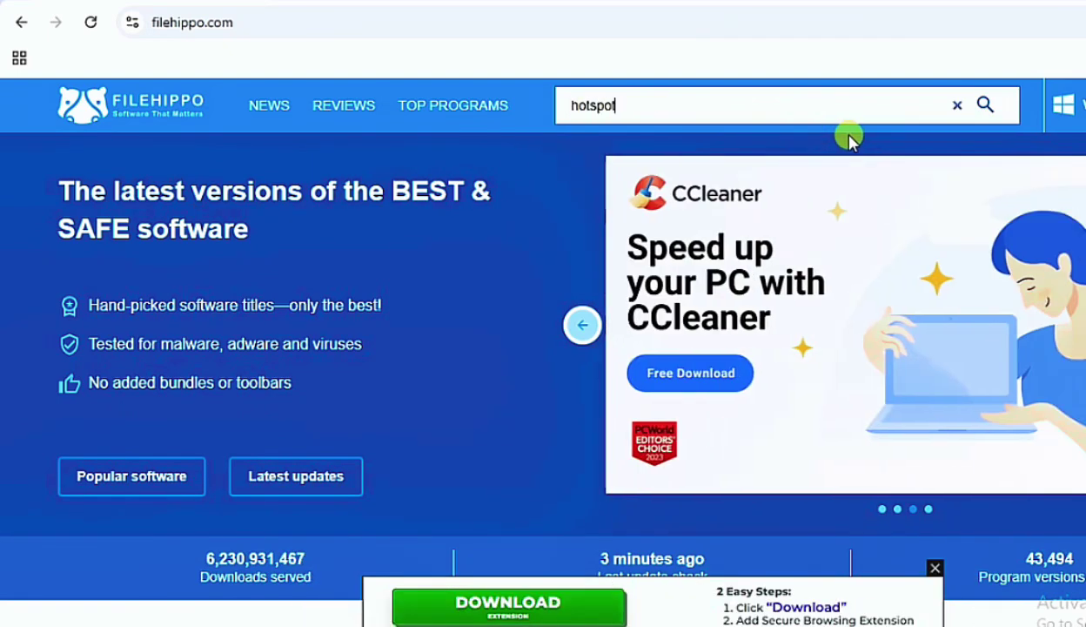
text( shield vpn)
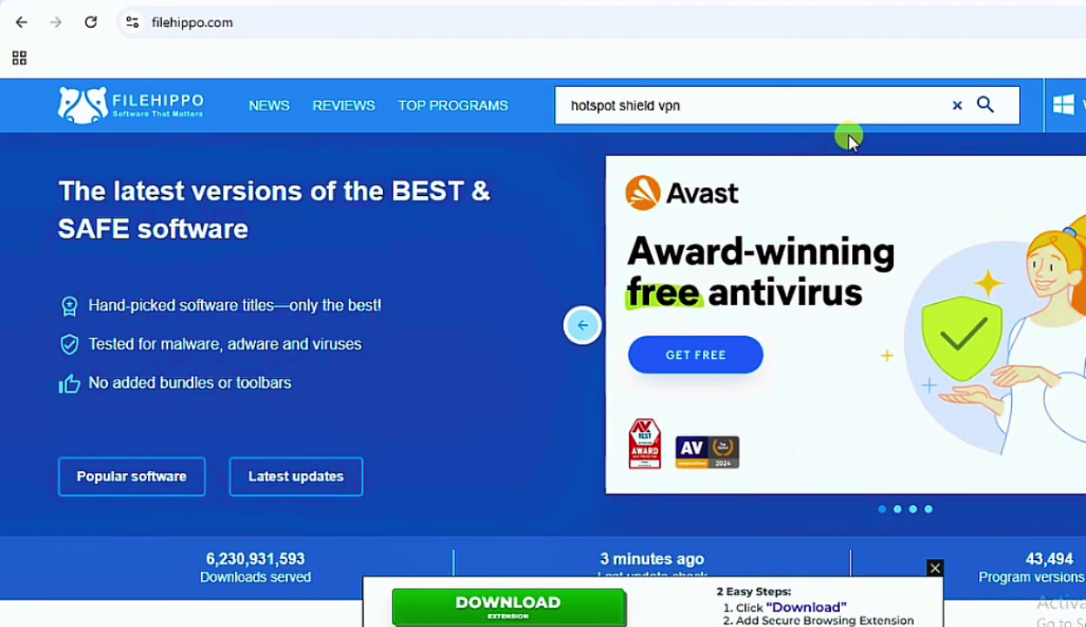
key(Return)
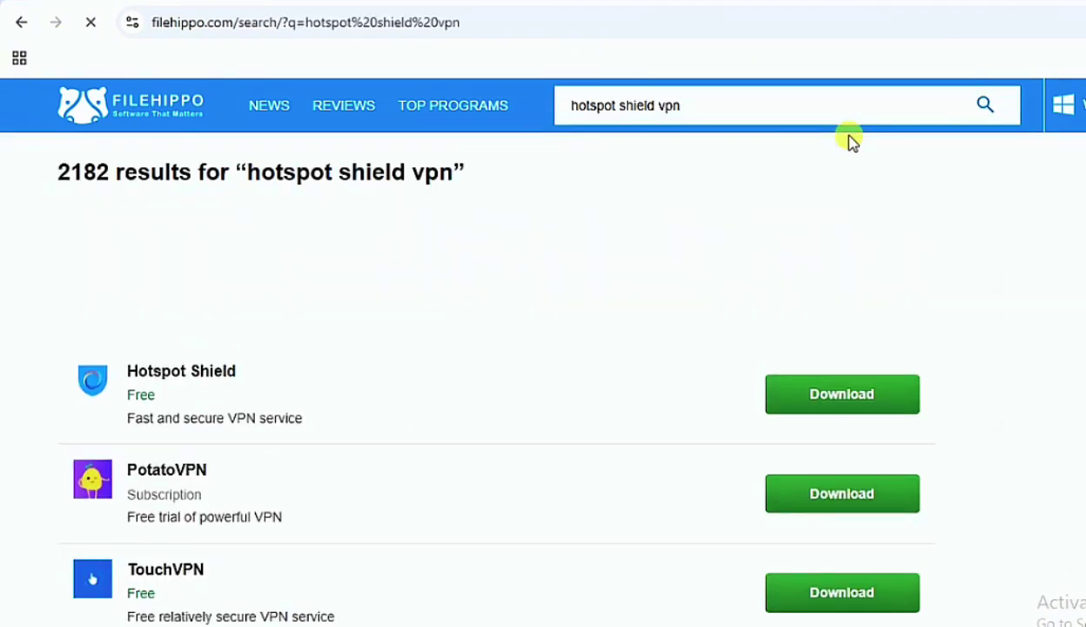
click(135, 373)
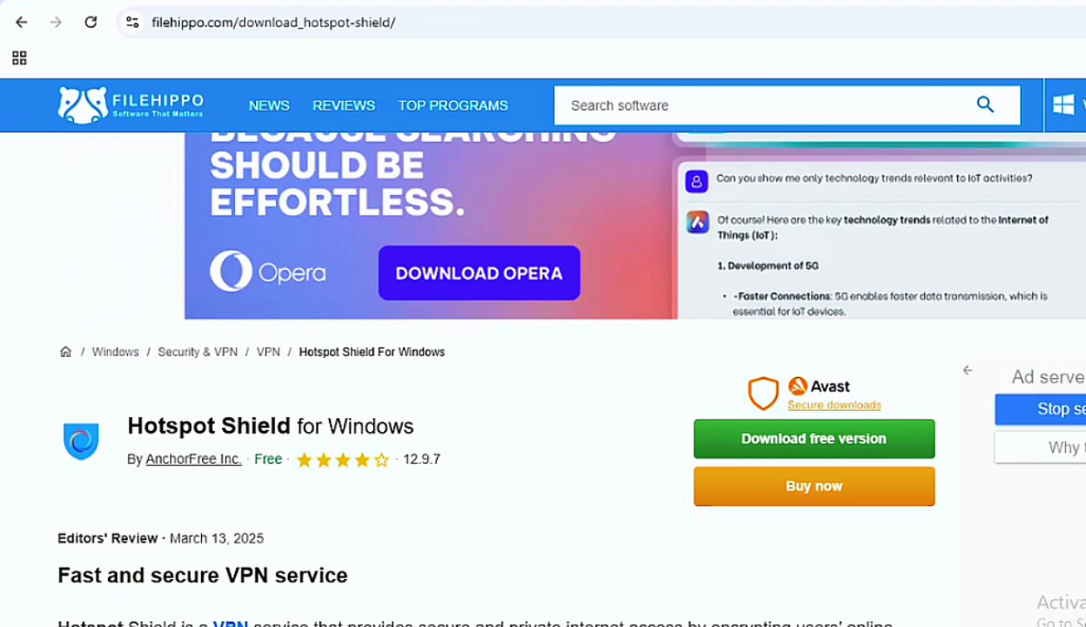
click(1040, 408)
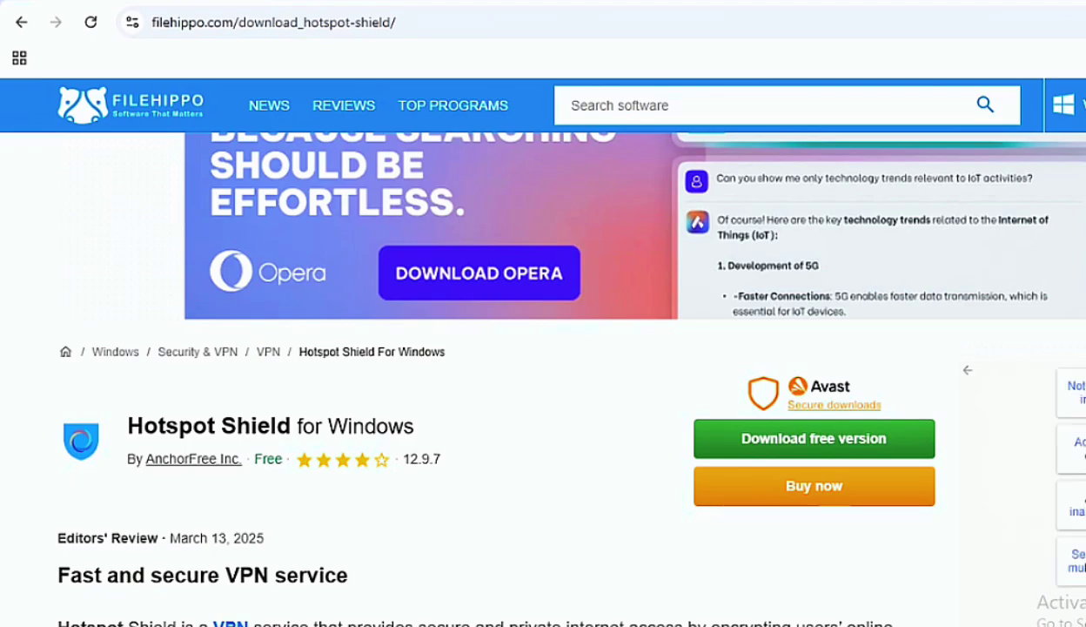
click(1044, 392)
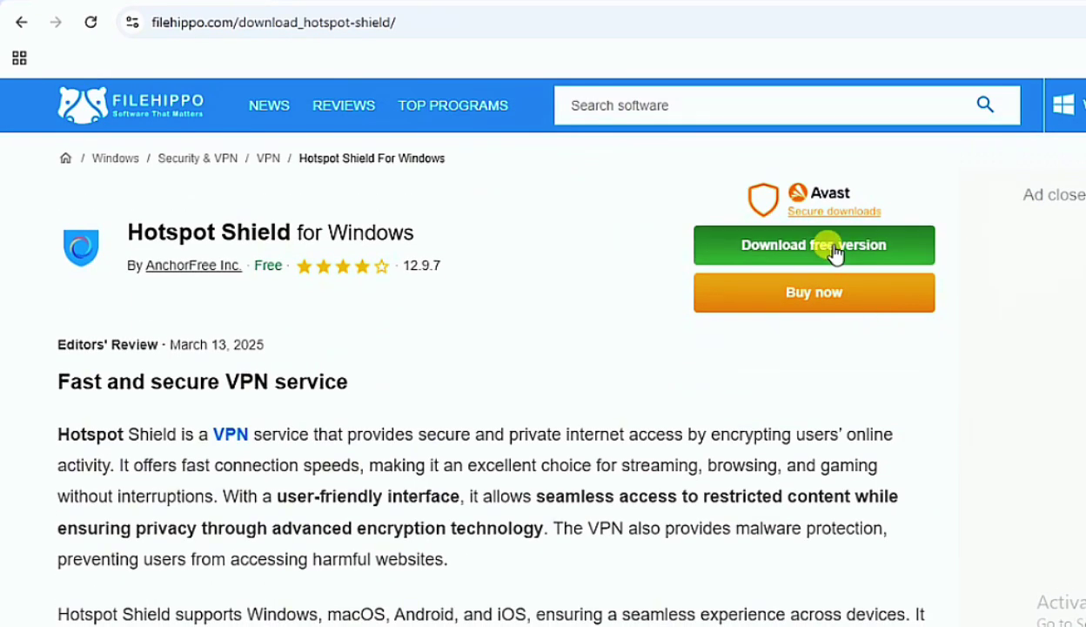
Use FileHippo's free-version download link to reach Hotspot Shield's VPN plan selection page
click(772, 244)
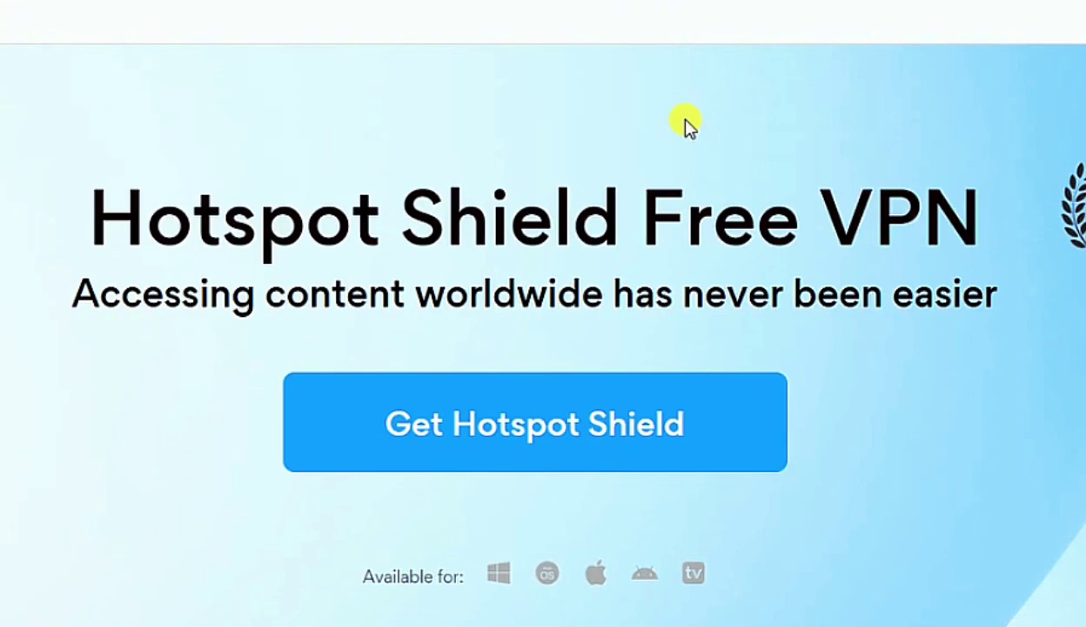
scroll(478, 332, down, 1)
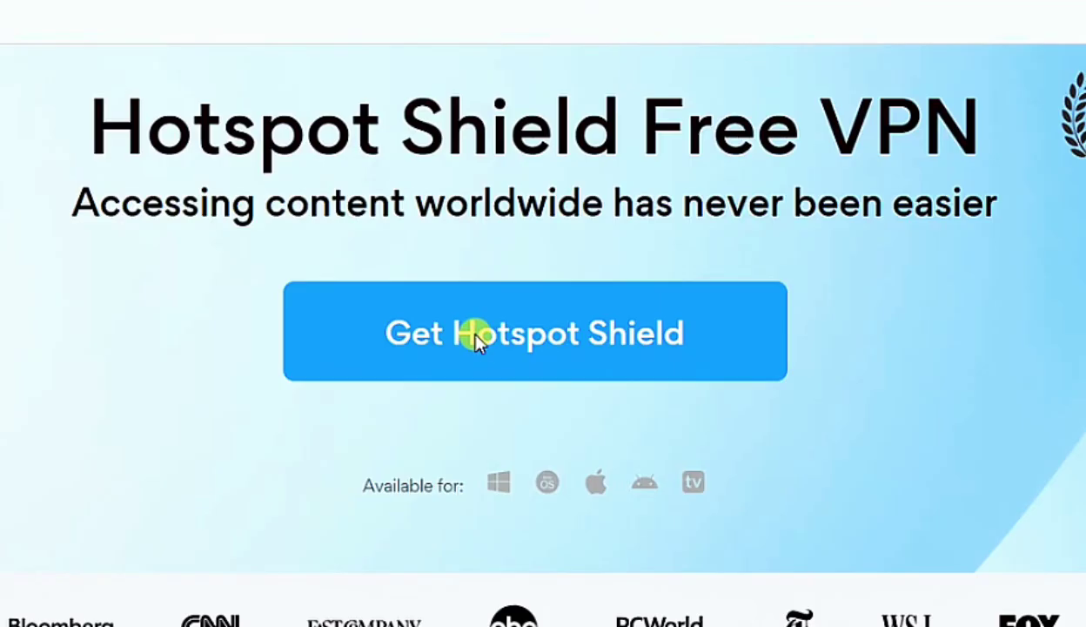
click(478, 333)
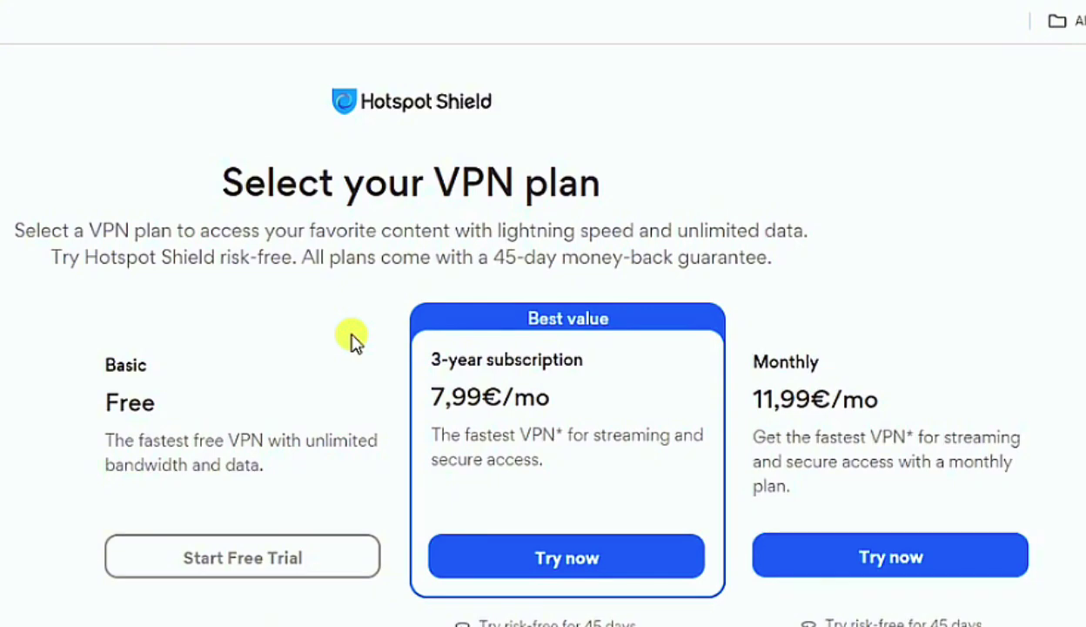
Begin the 7-day trial checkout, compare Monthly and Yearly, and keep Yearly selected
click(230, 552)
scroll(371, 540, down, 1)
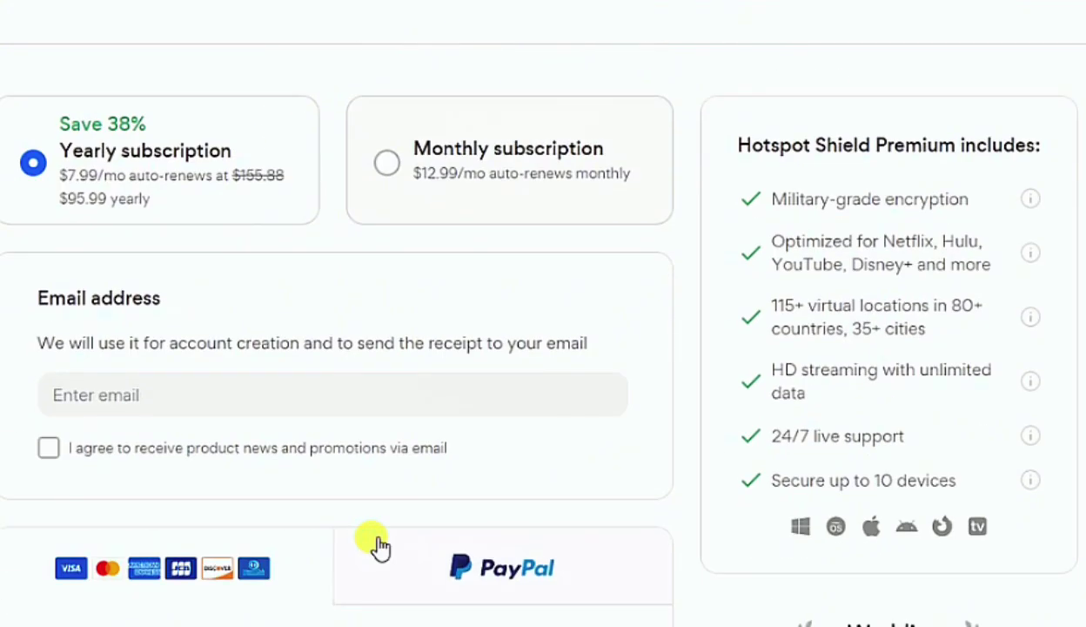
click(528, 189)
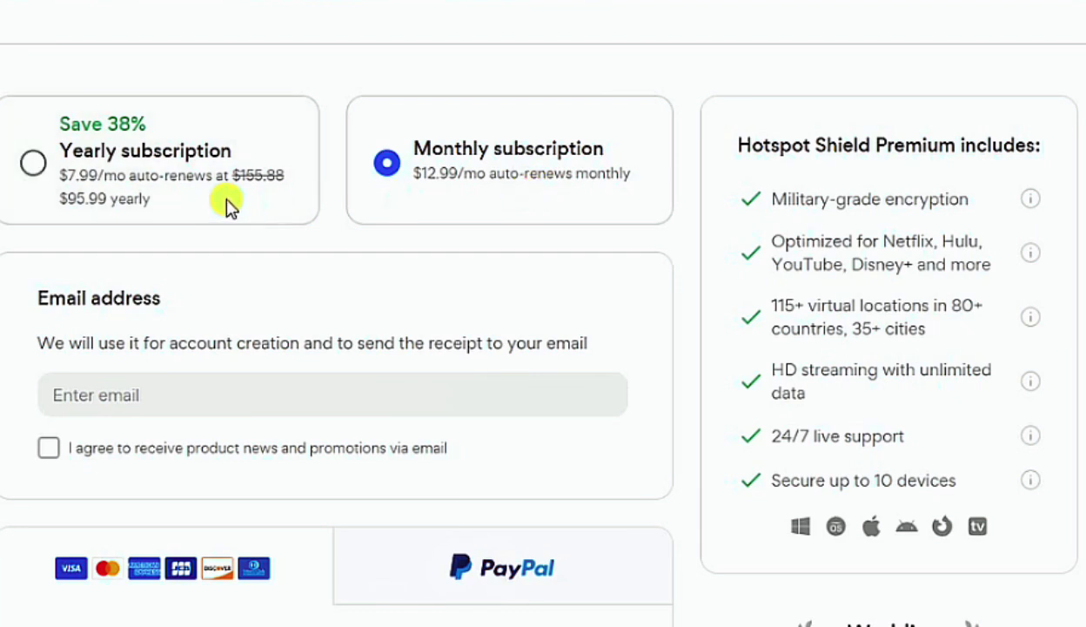
click(199, 153)
click(529, 187)
click(200, 155)
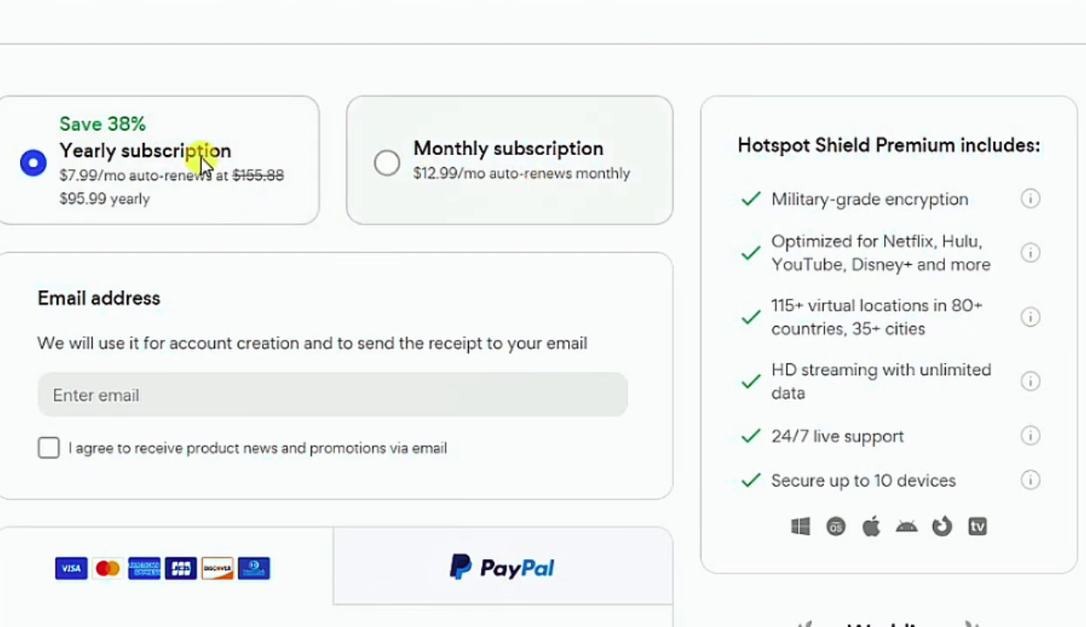
Fill in the saved account e-mail, opt in to promotions, and choose PayPal payment
scroll(379, 283, down, 1)
click(409, 287)
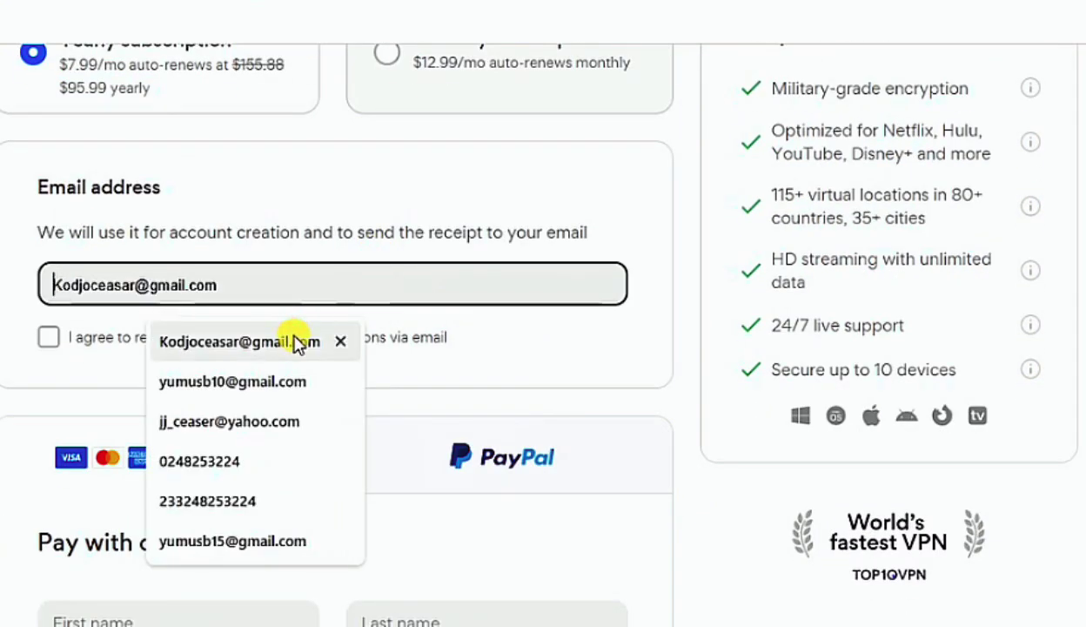
click(290, 339)
click(199, 343)
scroll(201, 342, down, 2)
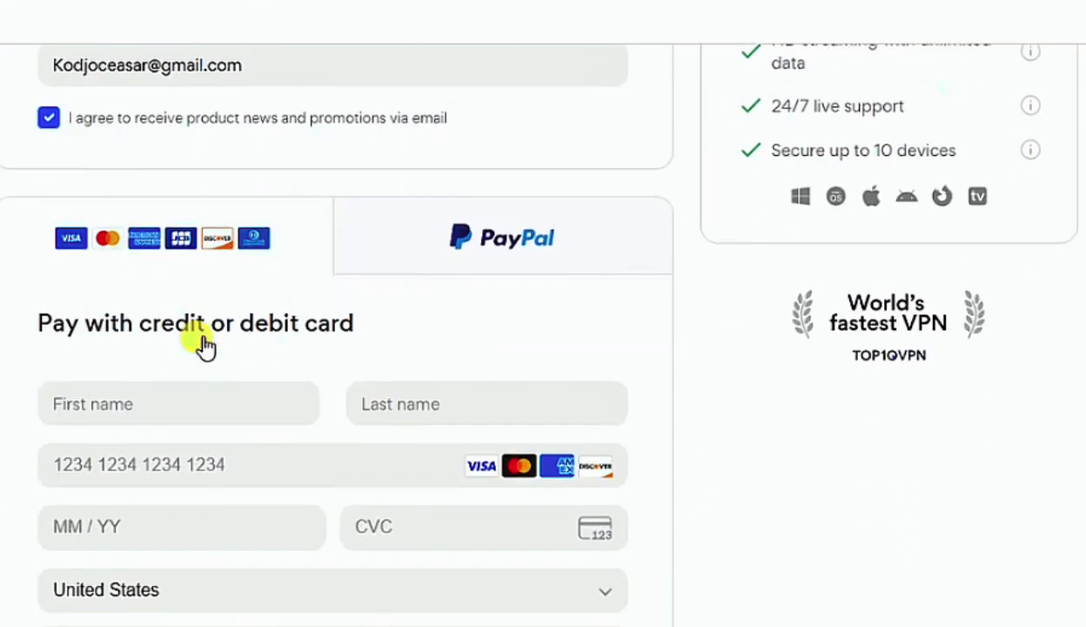
click(582, 236)
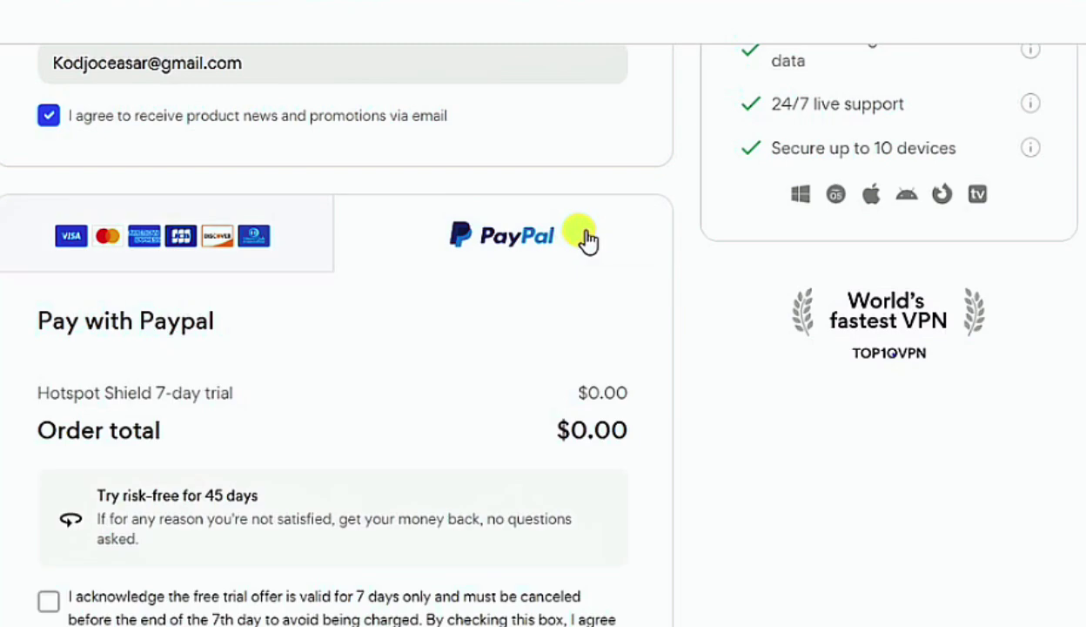
scroll(587, 239, down, 2)
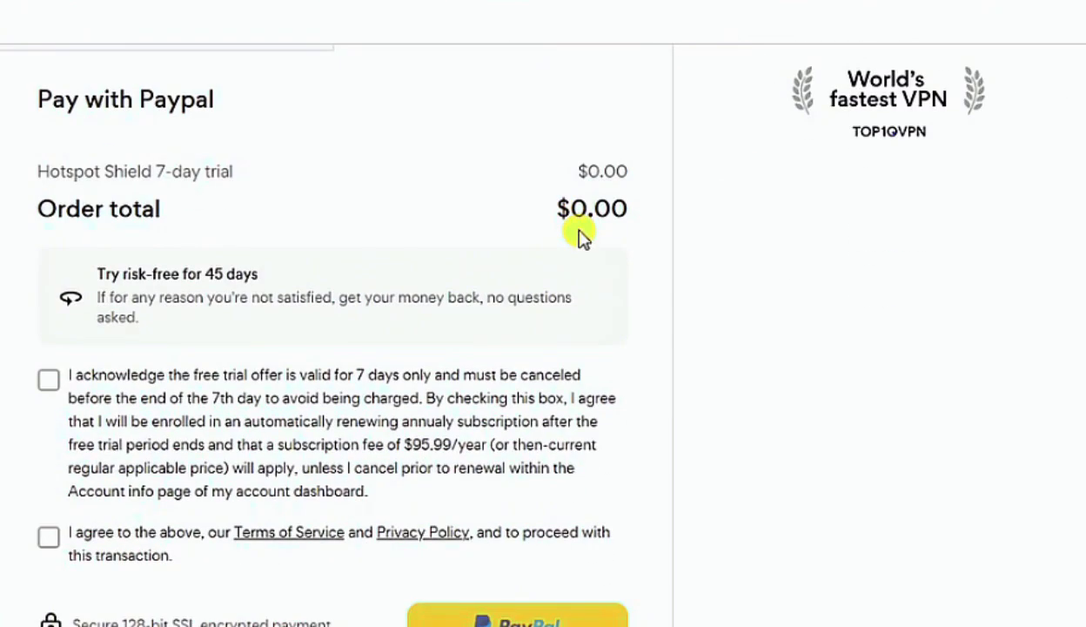
scroll(583, 236, up, 1)
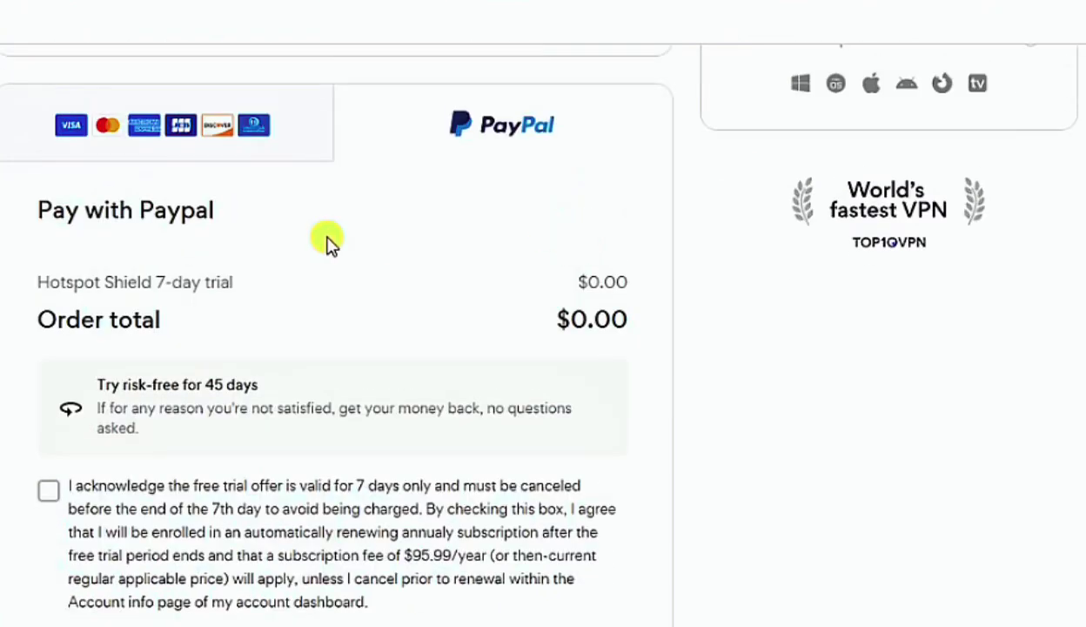
Switch checkout payment to credit/debit card and start filling in the cardholder's first name
click(257, 145)
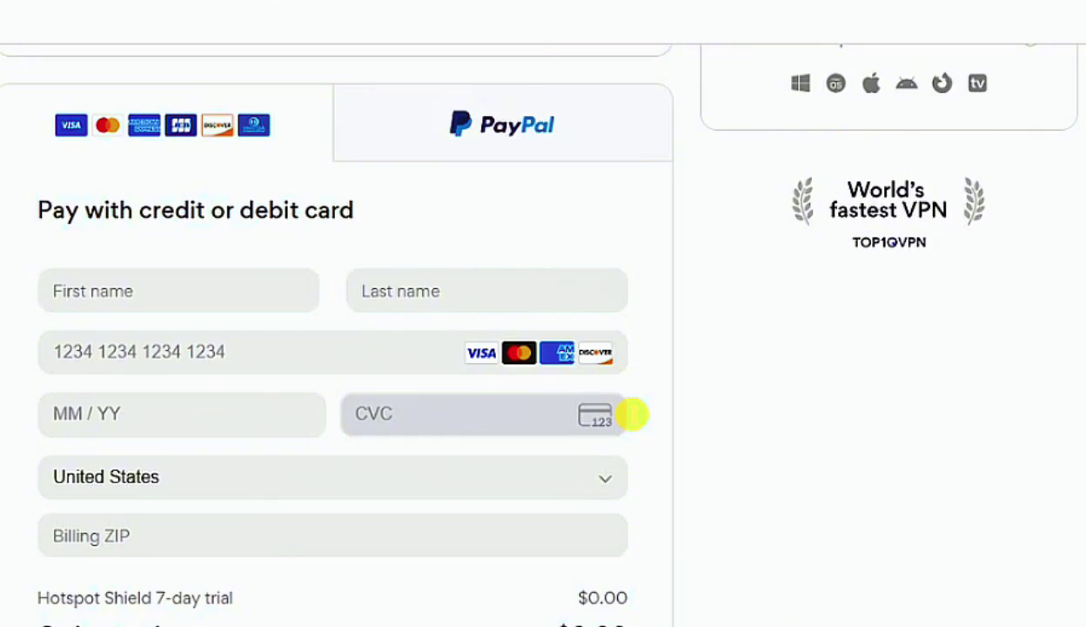
click(218, 308)
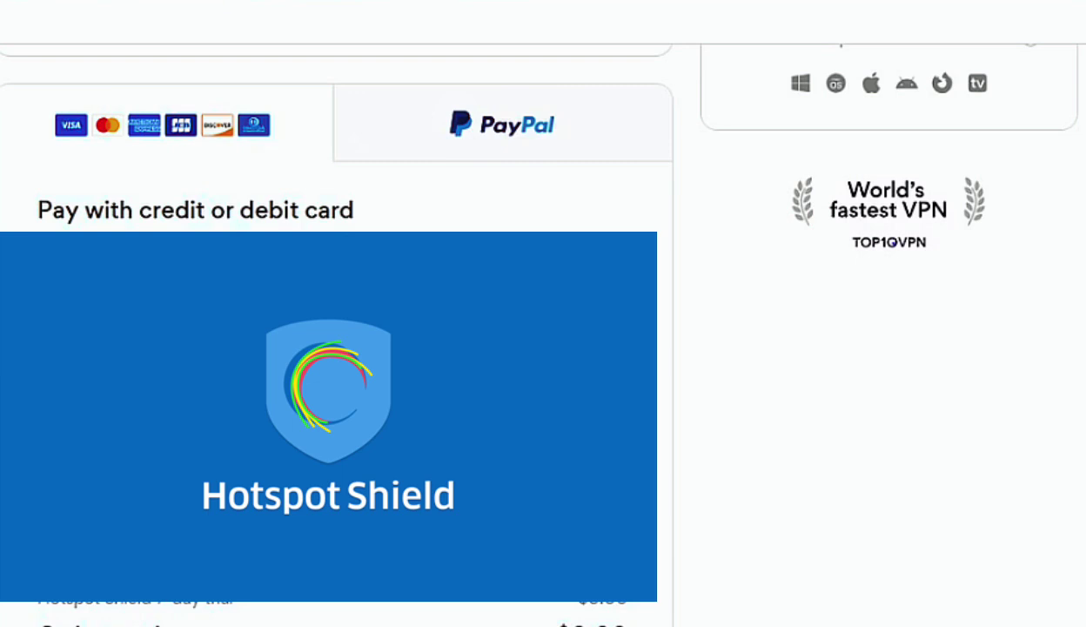
scroll(322, 114, up, 15)
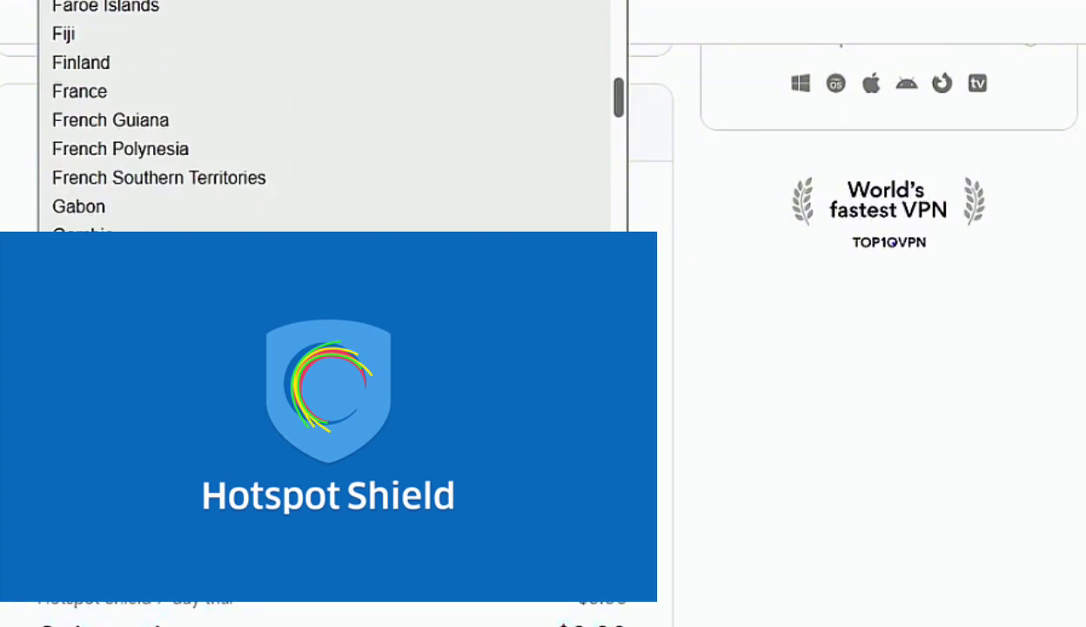
scroll(259, 379, down, 2)
scroll(259, 379, up, 4)
Tick the 7-day trial and Terms of Service boxes, start the trial, and pass hCaptcha
scroll(260, 379, down, 7)
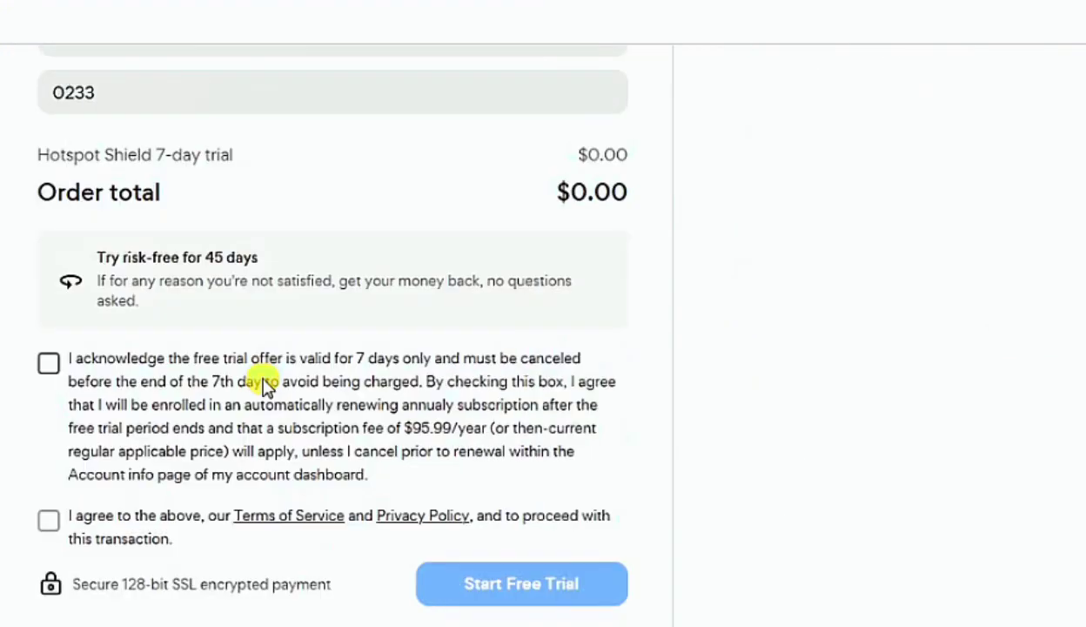
click(47, 362)
scroll(49, 383, down, 1)
click(47, 407)
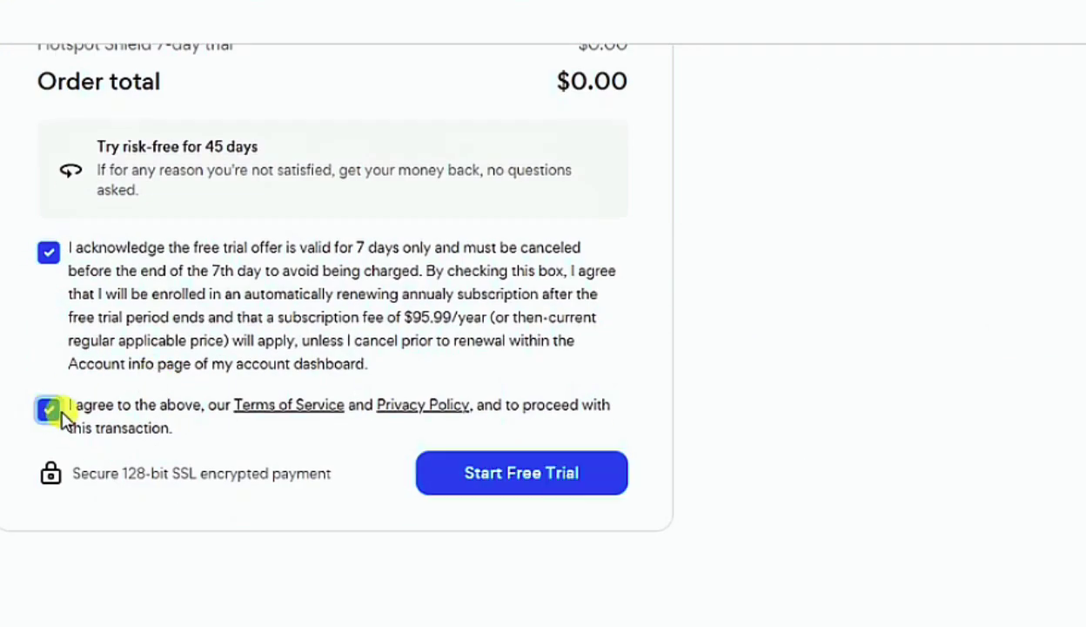
click(542, 480)
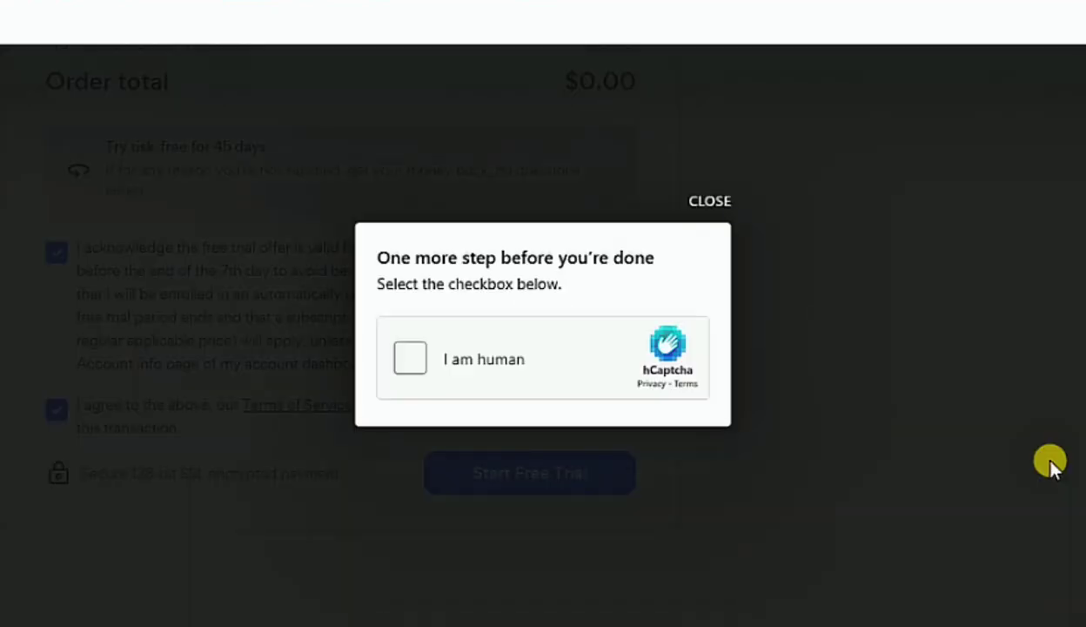
click(410, 360)
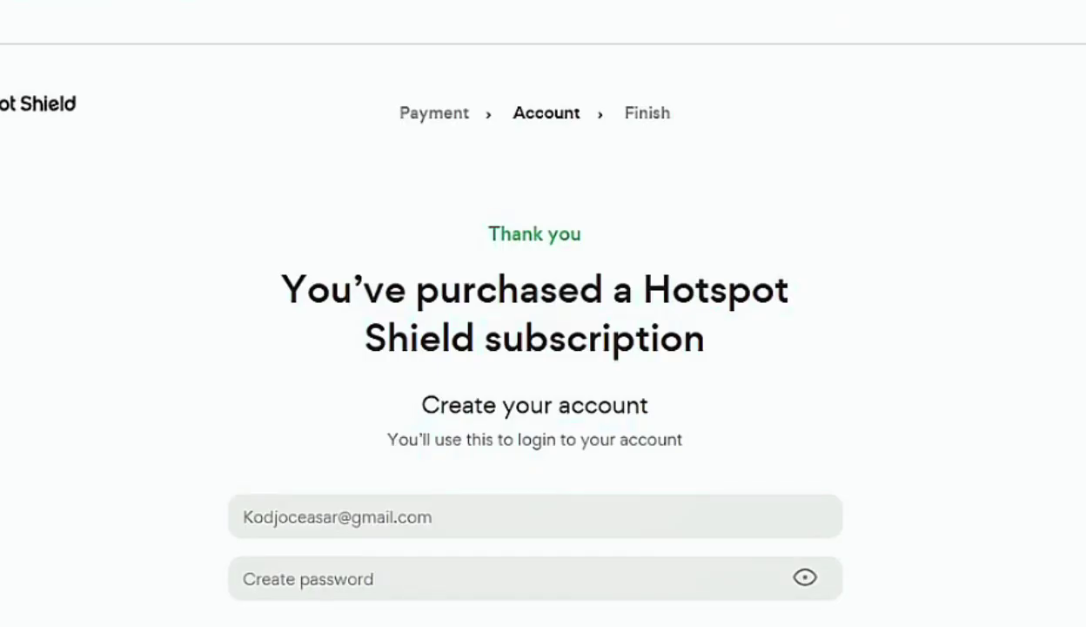
Enter a new password meeting all requirements and create the Hotspot Shield account
scroll(928, 417, down, 2)
scroll(928, 418, down, 2)
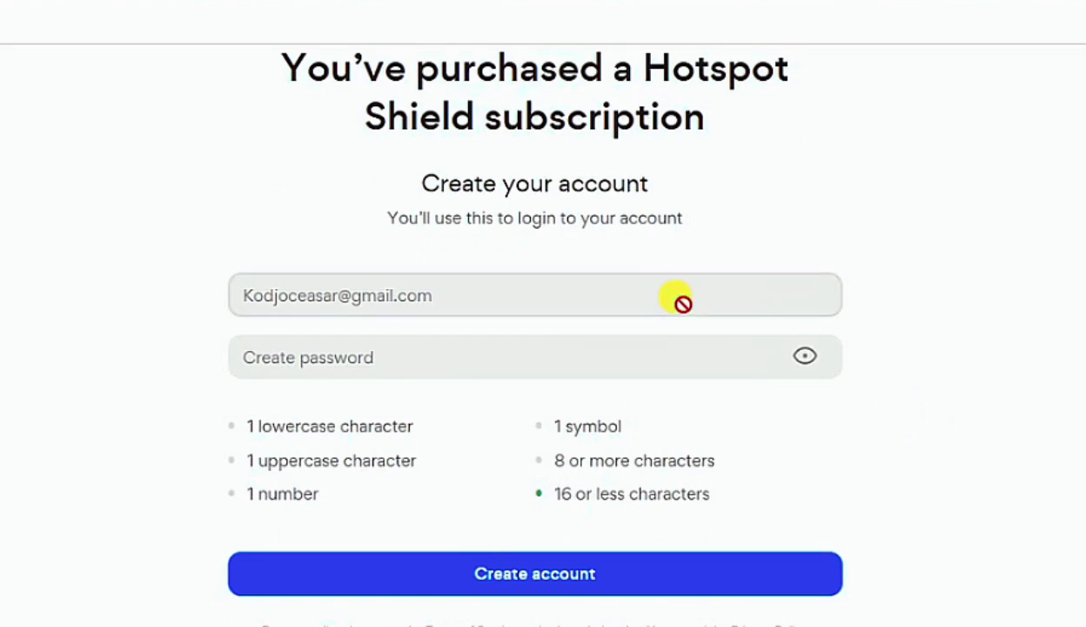
scroll(723, 332, up, 2)
scroll(581, 355, down, 2)
click(582, 355)
text(••••)
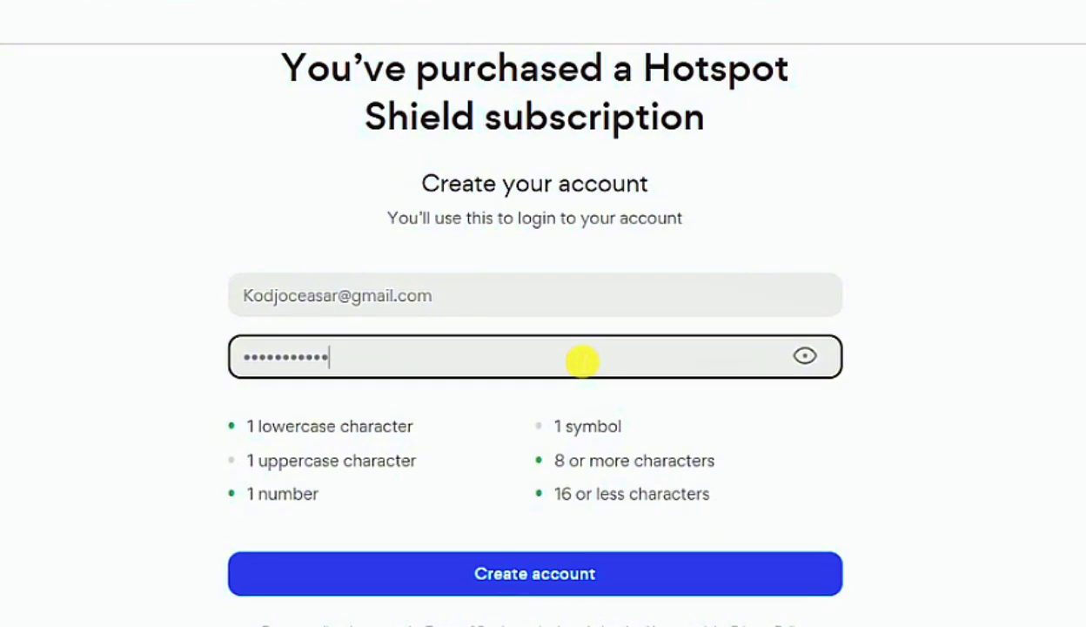
key(BackSpace)
key(BackSpace)
key(BackSpace)
key(BackSpace)
key(BackSpace)
key(BackSpace)
key(BackSpace)
key(BackSpace)
key(BackSpace)
key(BackSpace)
key(BackSpace)
key(BackSpace)
text(••••••••••••)
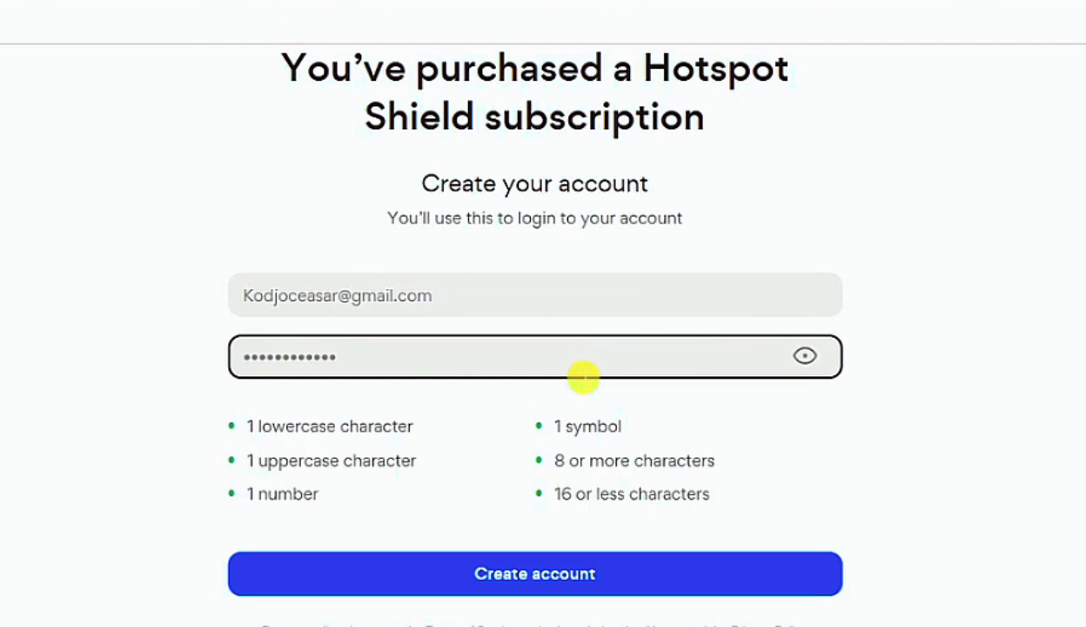
scroll(582, 376, down, 2)
click(553, 470)
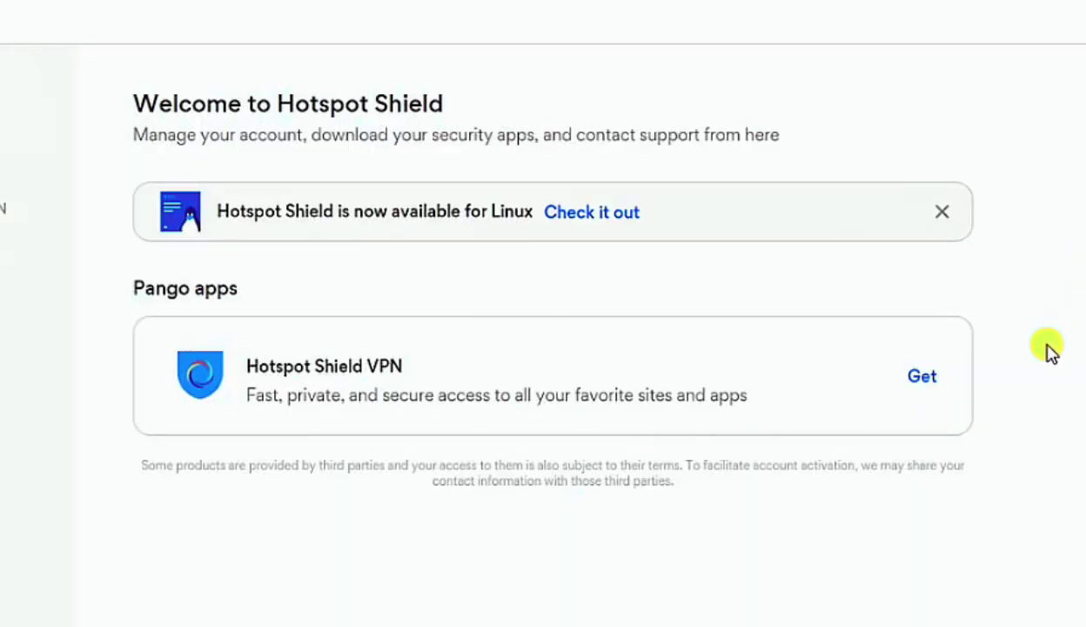
Download the HotspotShield-12.9.7 Windows installer from the dashboard and run it
click(922, 376)
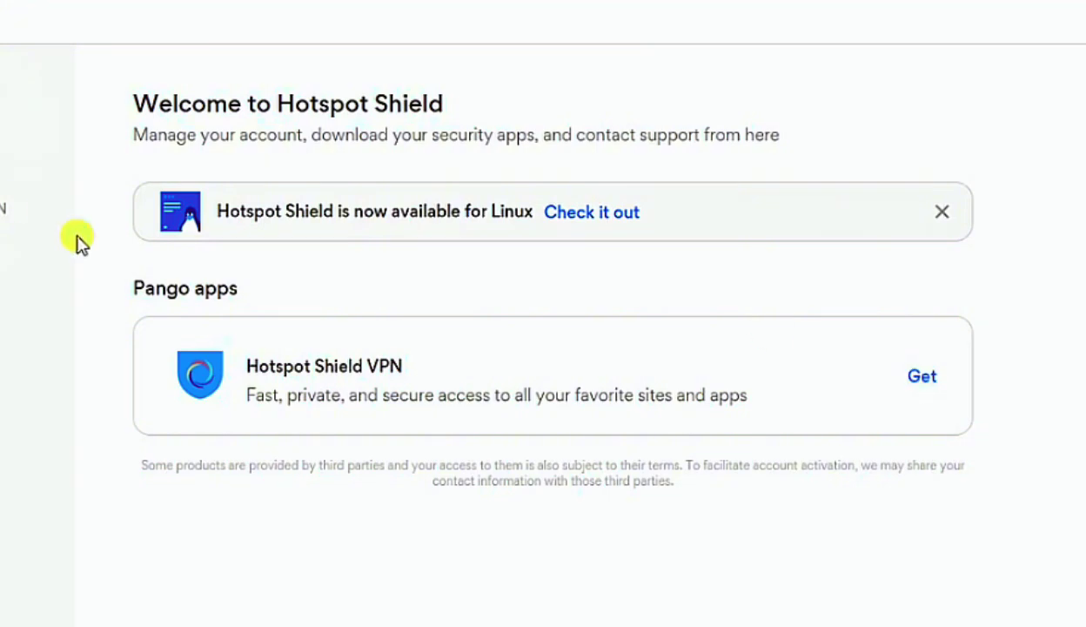
click(604, 405)
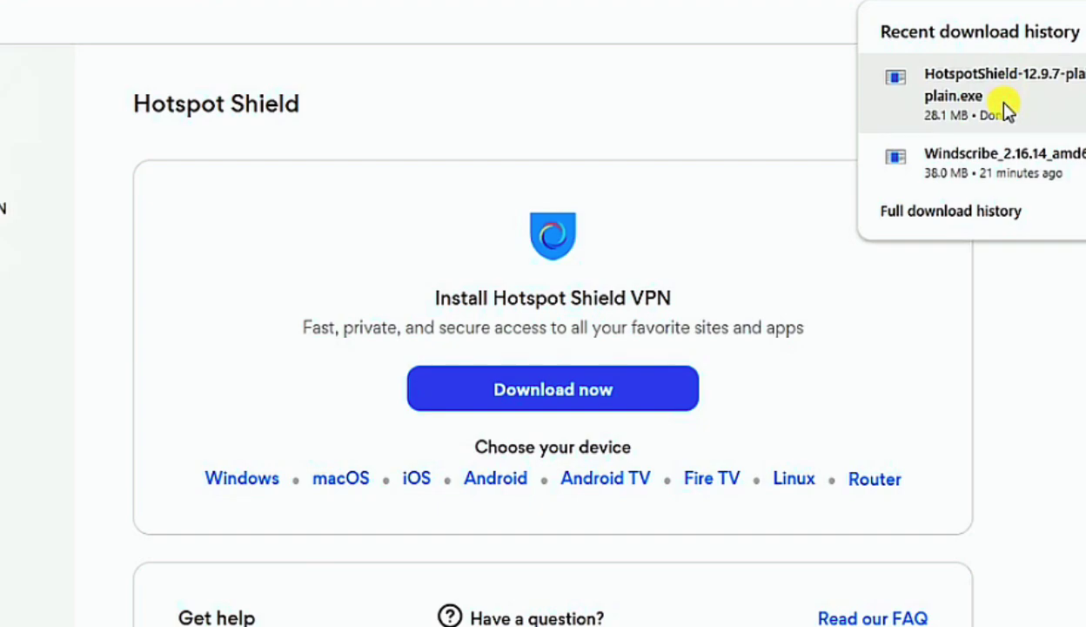
click(1001, 105)
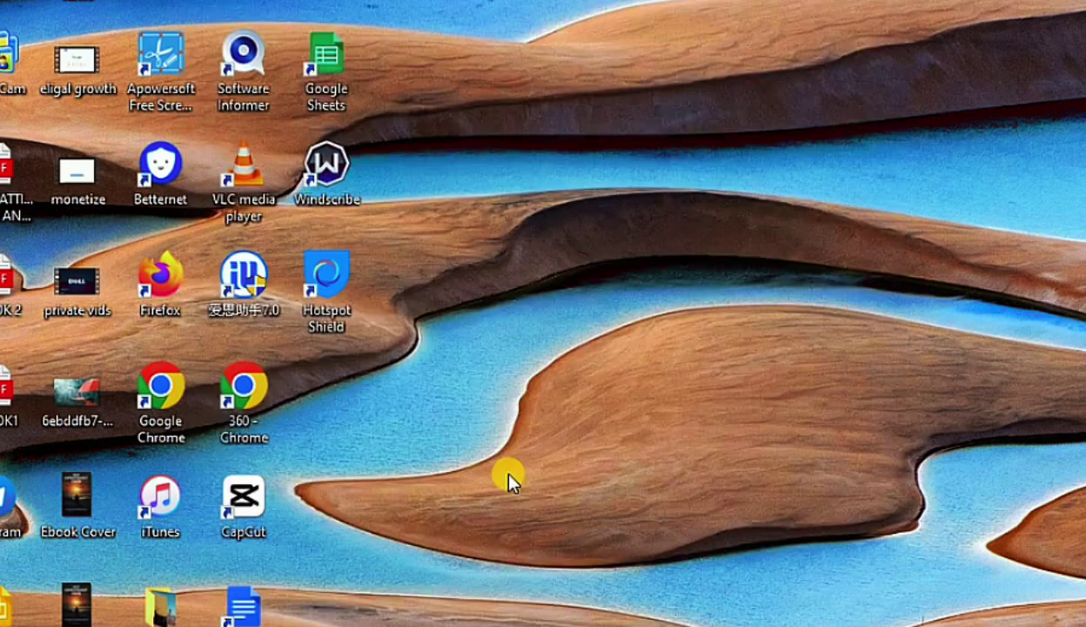
Launch Hotspot Shield, accept the privacy notice, and sign in with the account e-mail and password
double_click(328, 280)
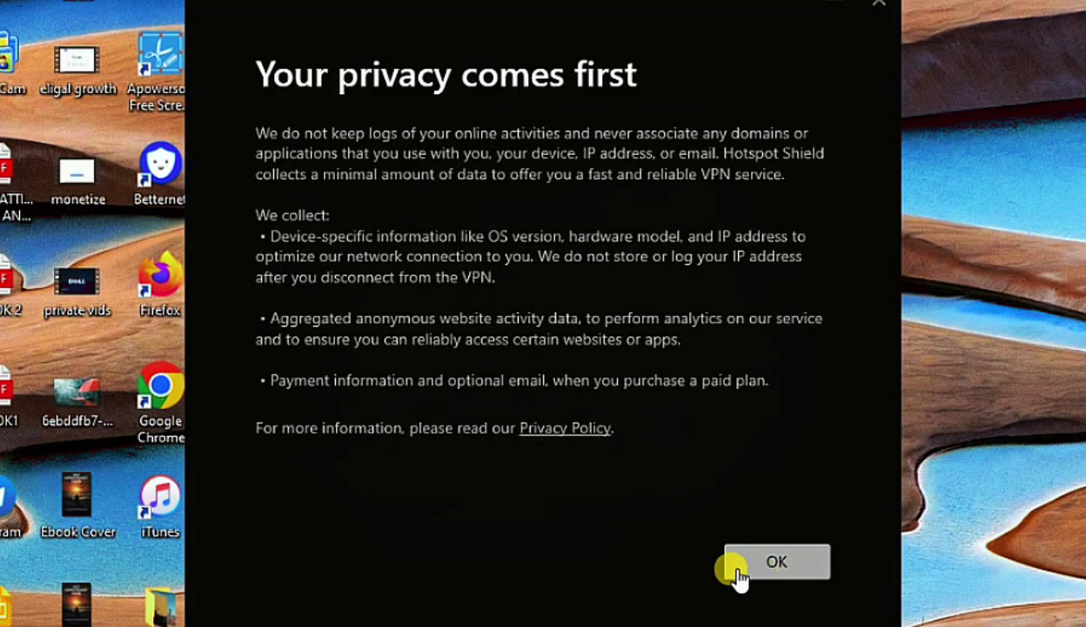
click(756, 567)
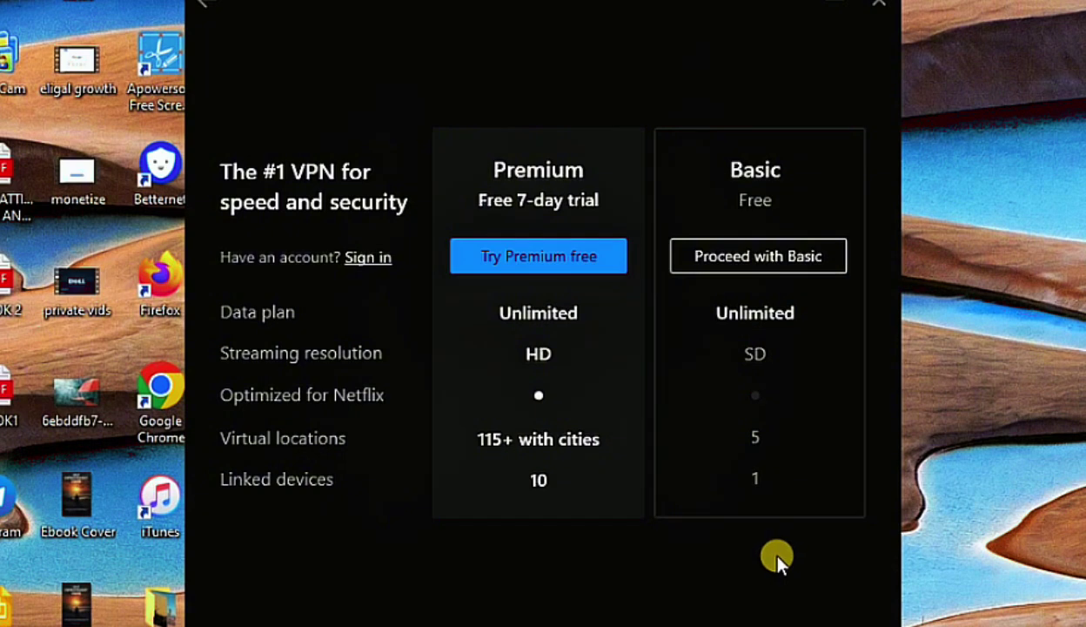
click(370, 257)
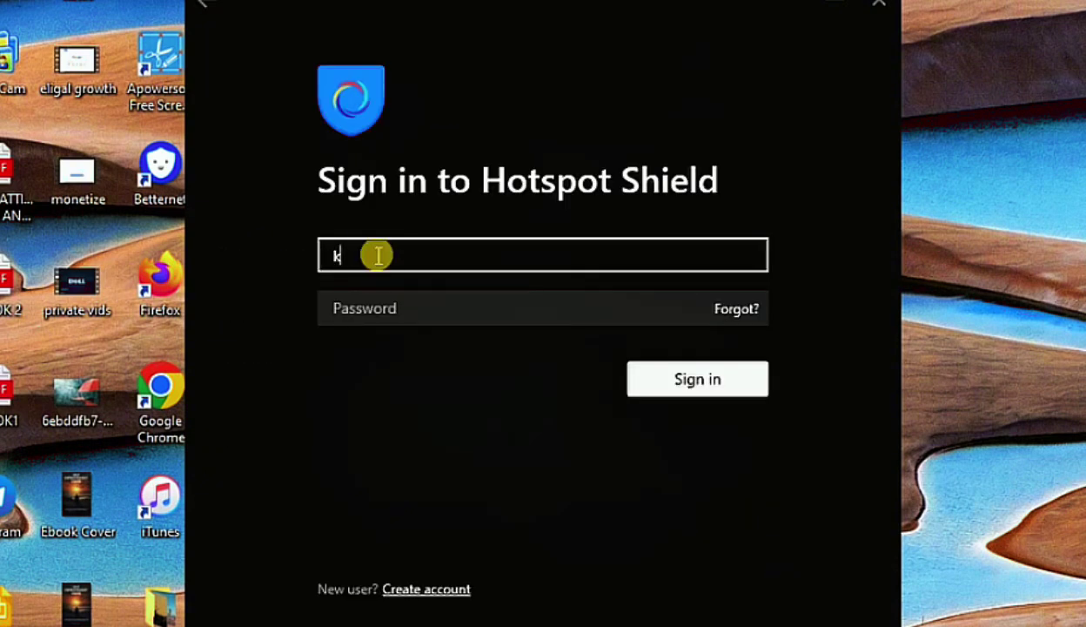
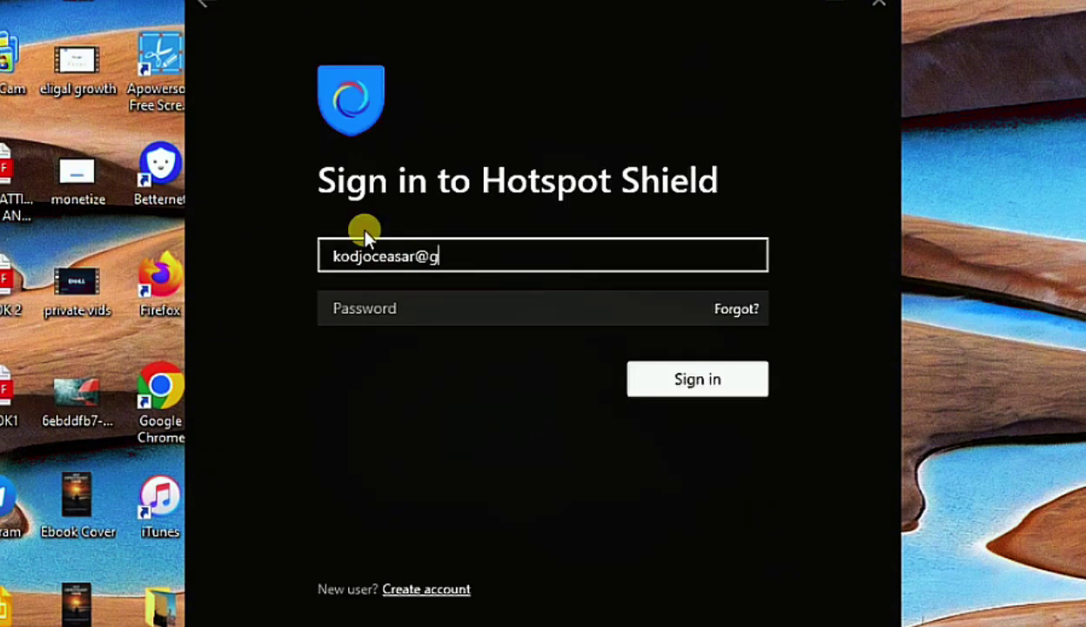
click(371, 317)
text(•)
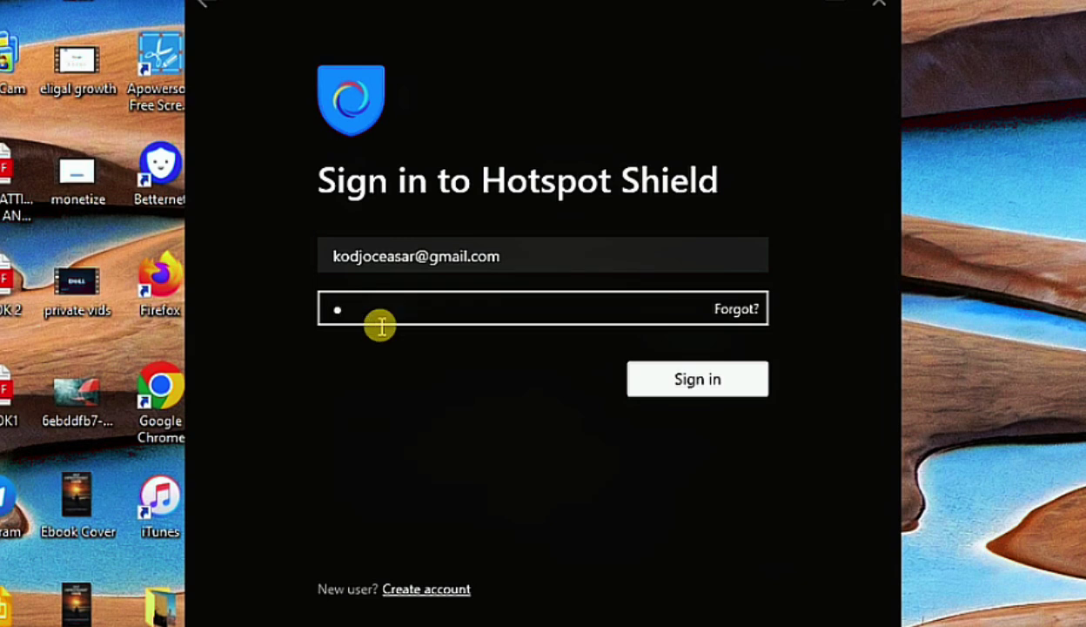
text(••••••••••••)
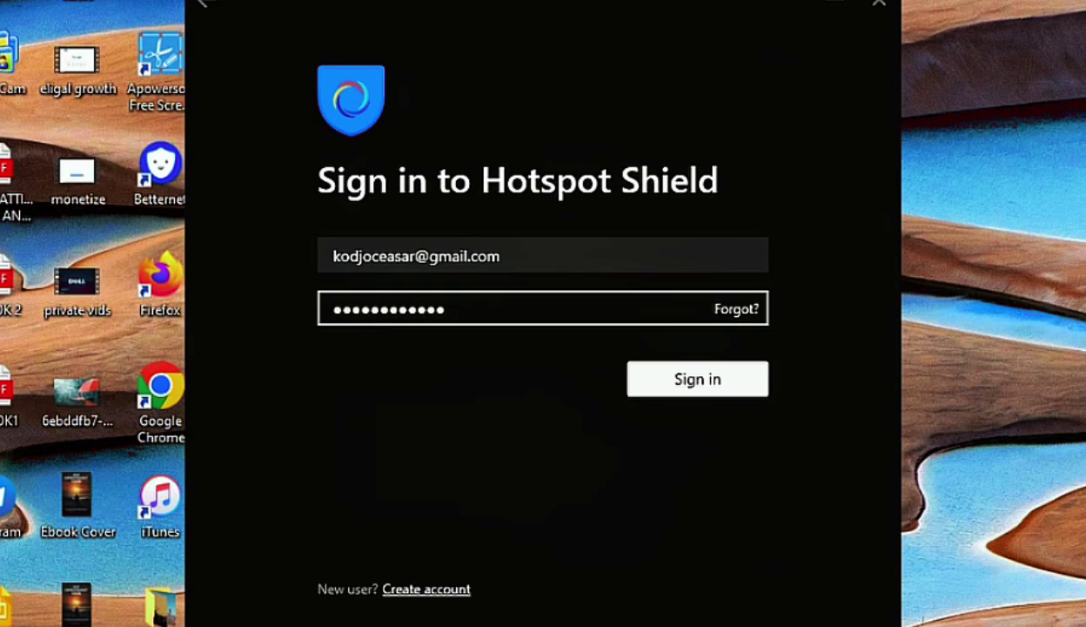
key(Return)
click(211, 46)
click(213, 45)
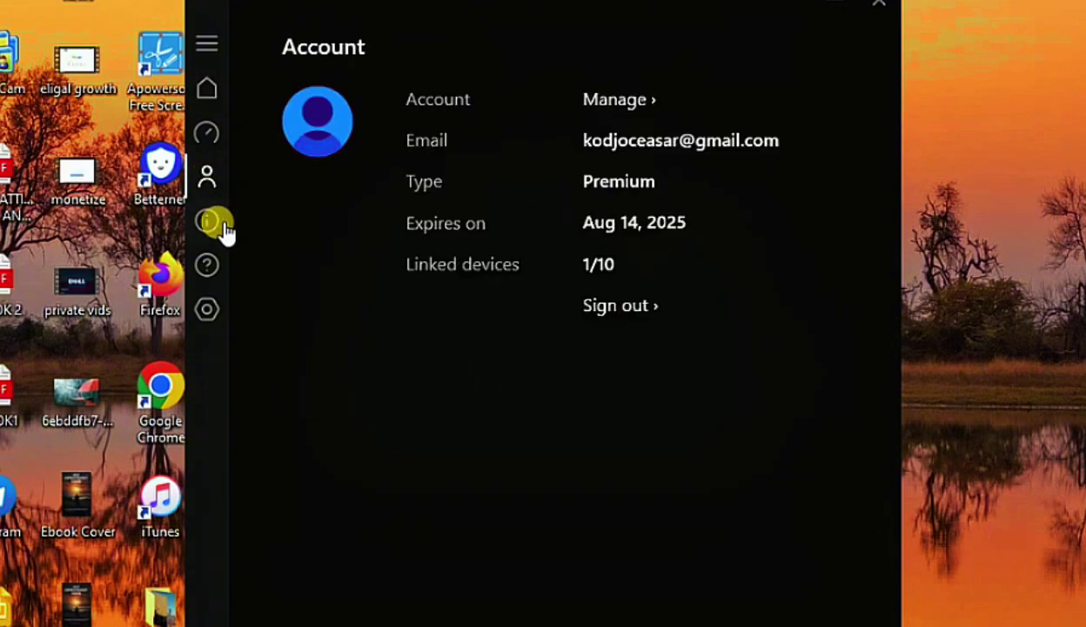
Turn on Start minimized in Settings > General, leaving all five general options enabled
click(218, 313)
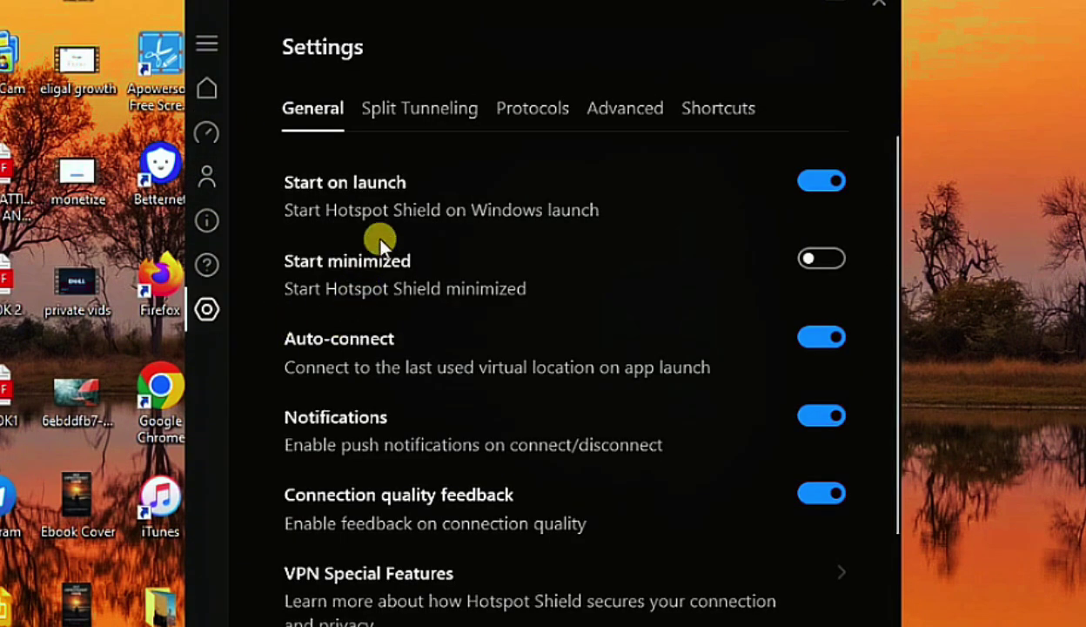
scroll(764, 203, down, 1)
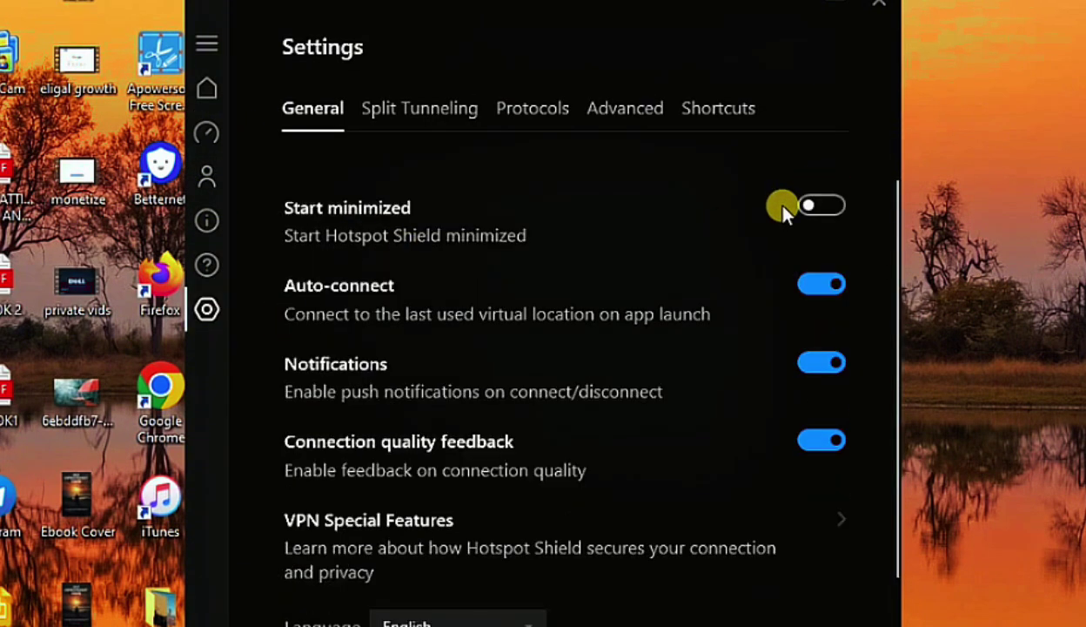
scroll(762, 198, up, 1)
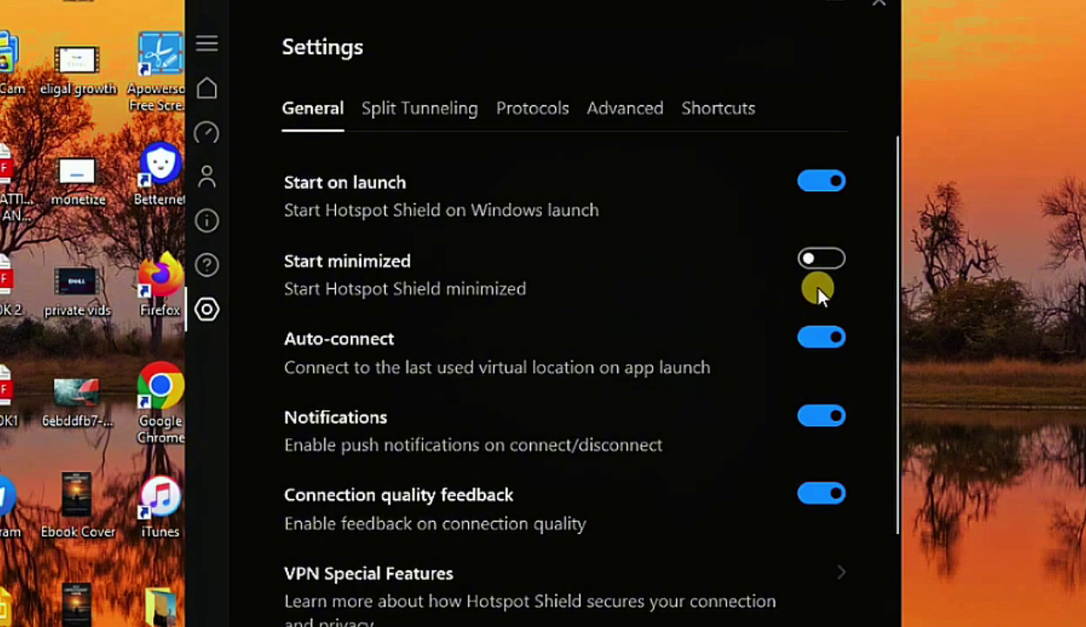
click(817, 261)
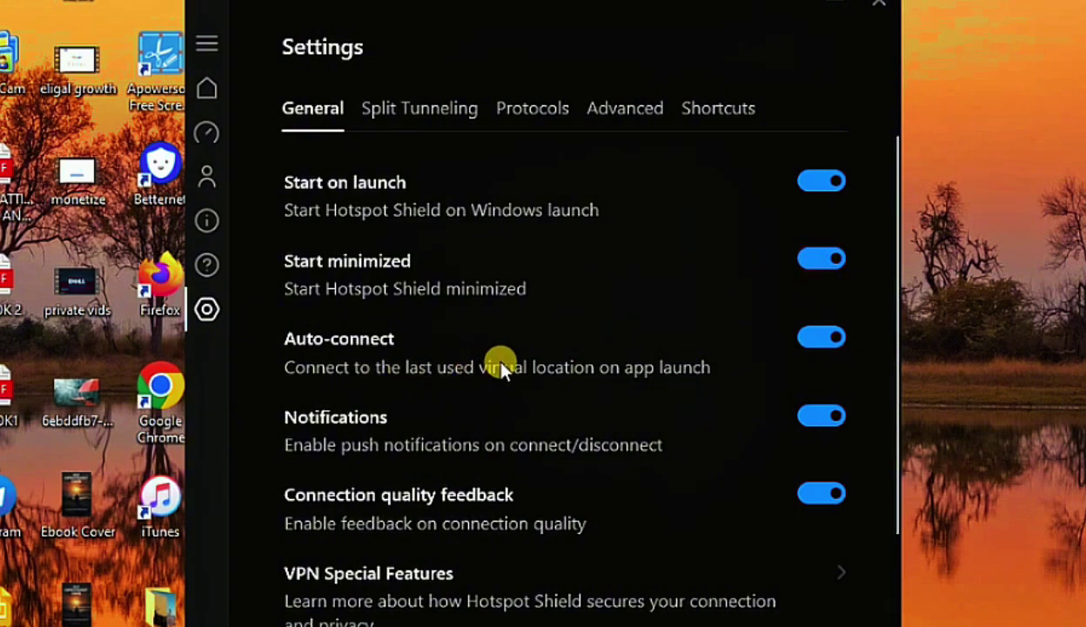
scroll(499, 364, down, 1)
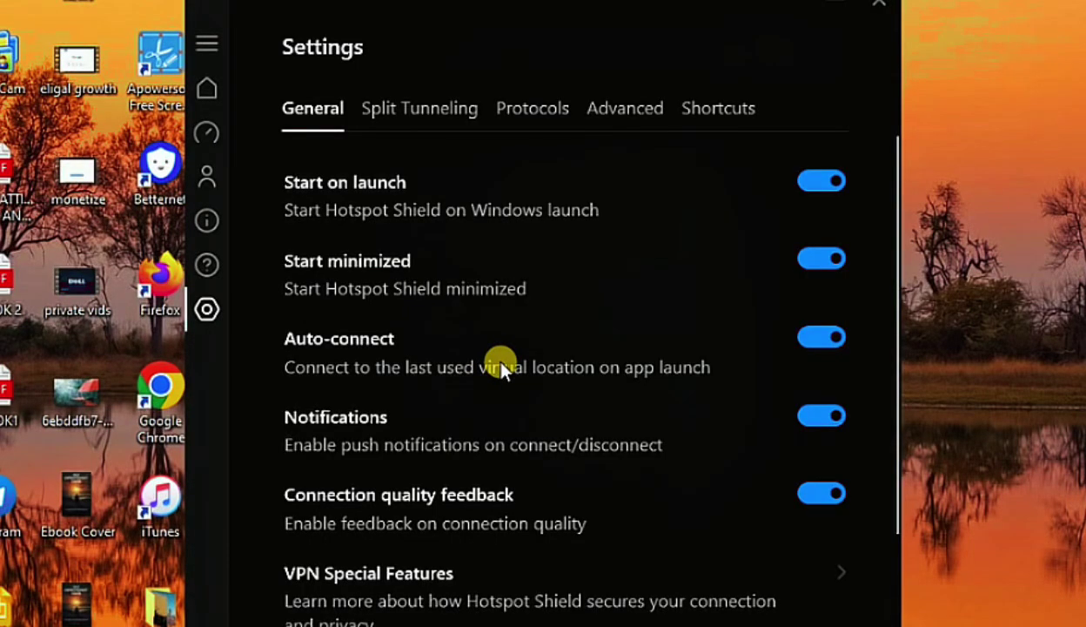
Scroll the Account page to review the Premium plan expiring Aug 14, 2025 with 1/10 devices
scroll(502, 365, down, 1)
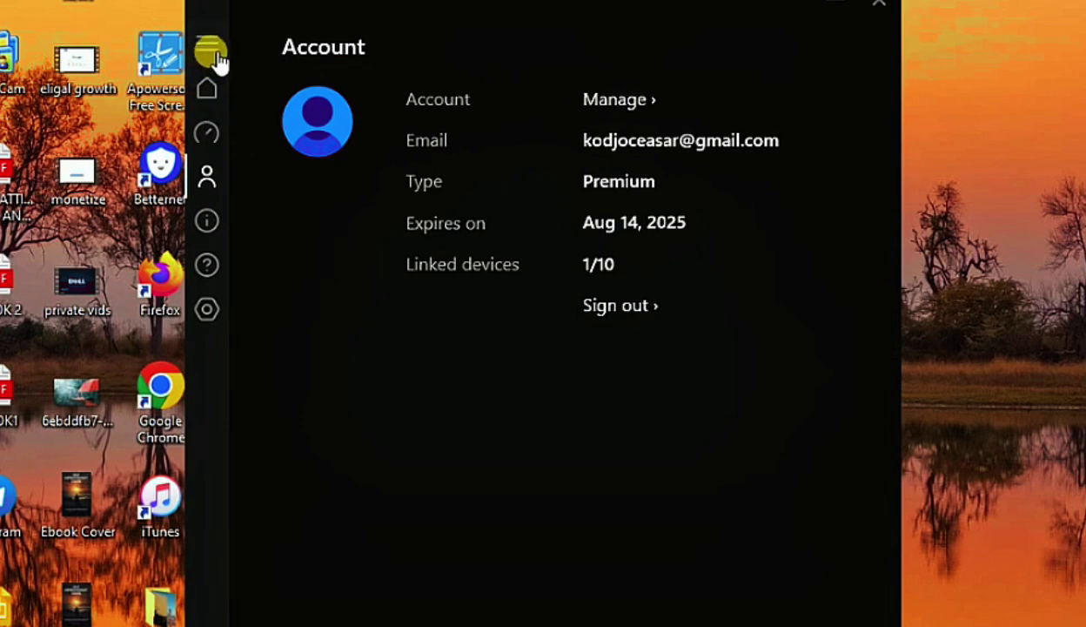
Return to the home screen and open the virtual location list, showing Auto among 127 locations
click(212, 52)
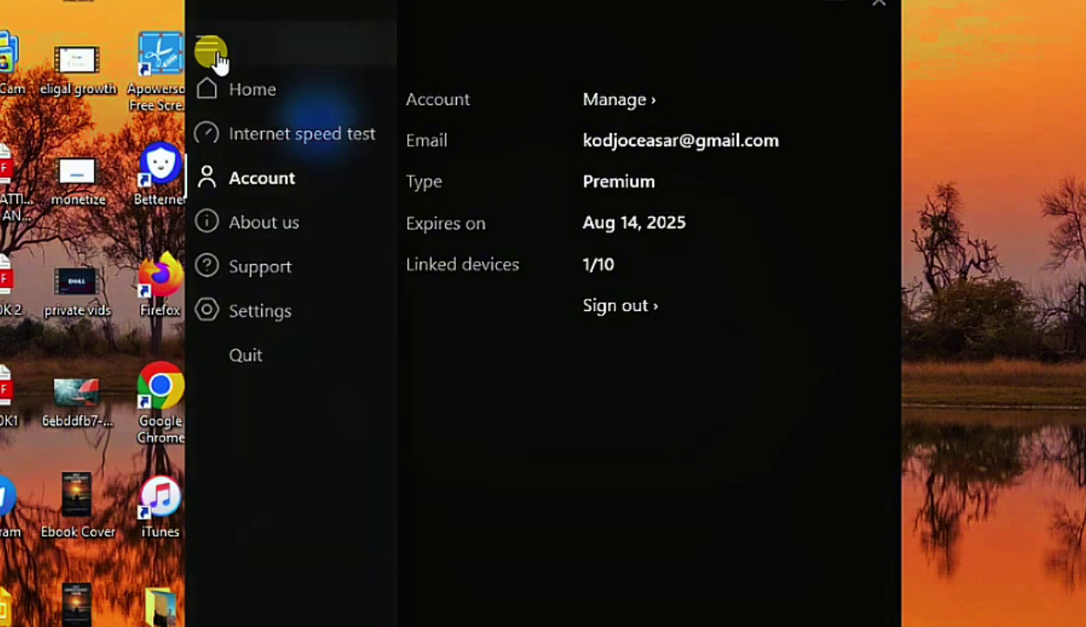
click(213, 52)
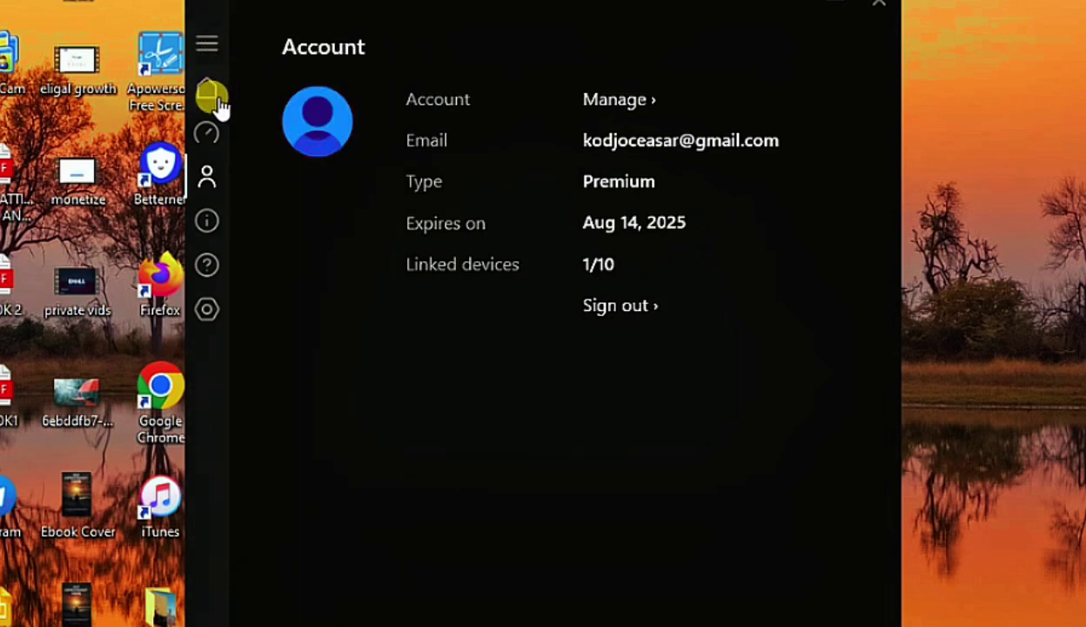
click(216, 99)
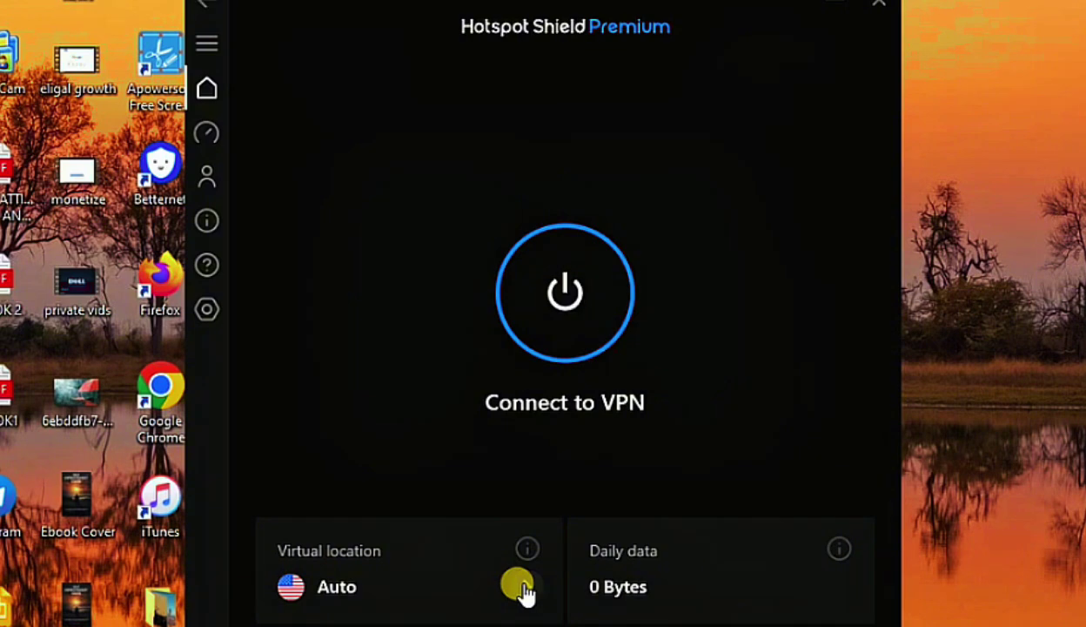
click(525, 592)
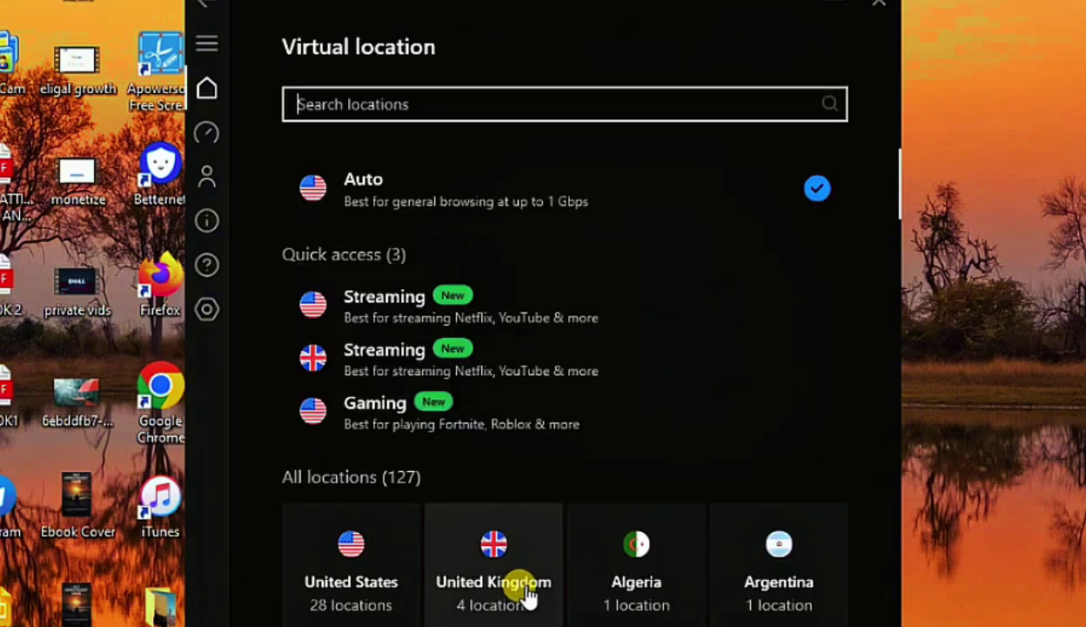
mouse_move(694, 314)
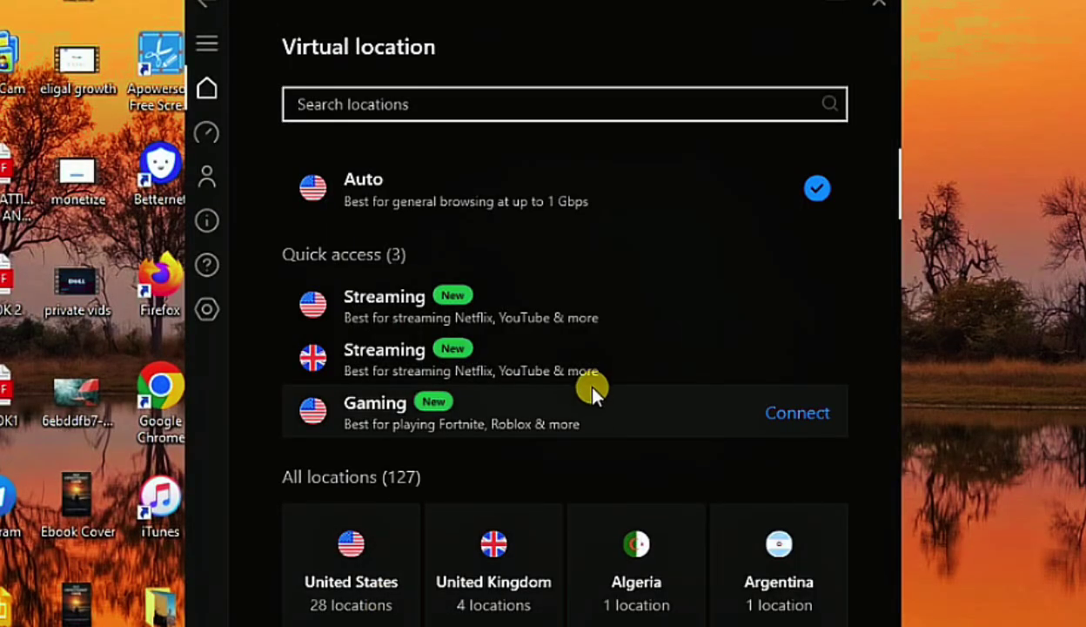
scroll(594, 384, down, 1)
scroll(594, 390, down, 4)
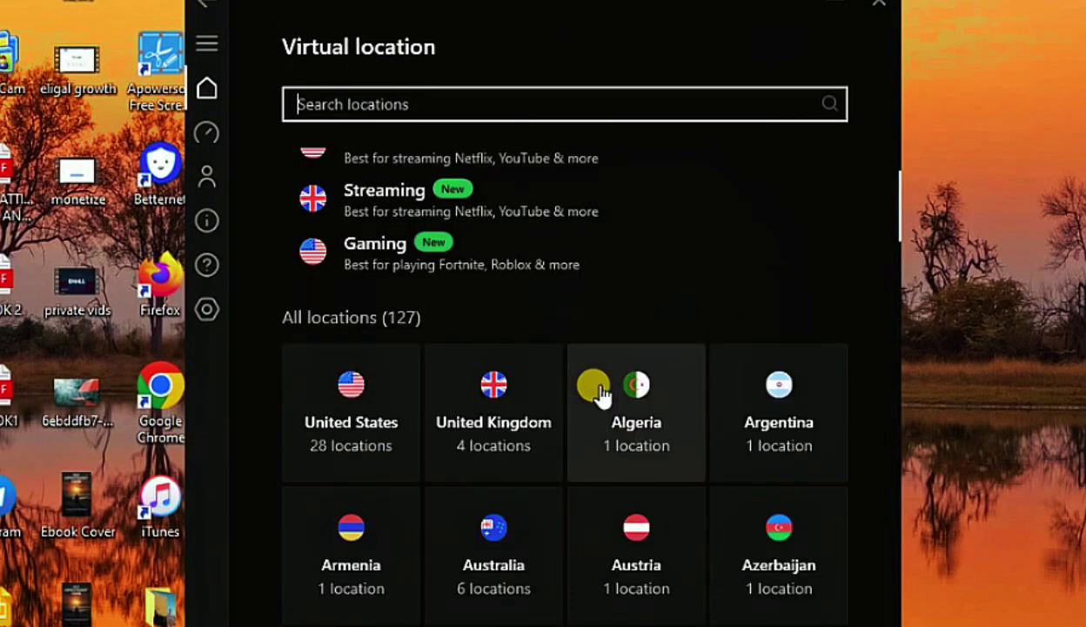
scroll(601, 393, down, 3)
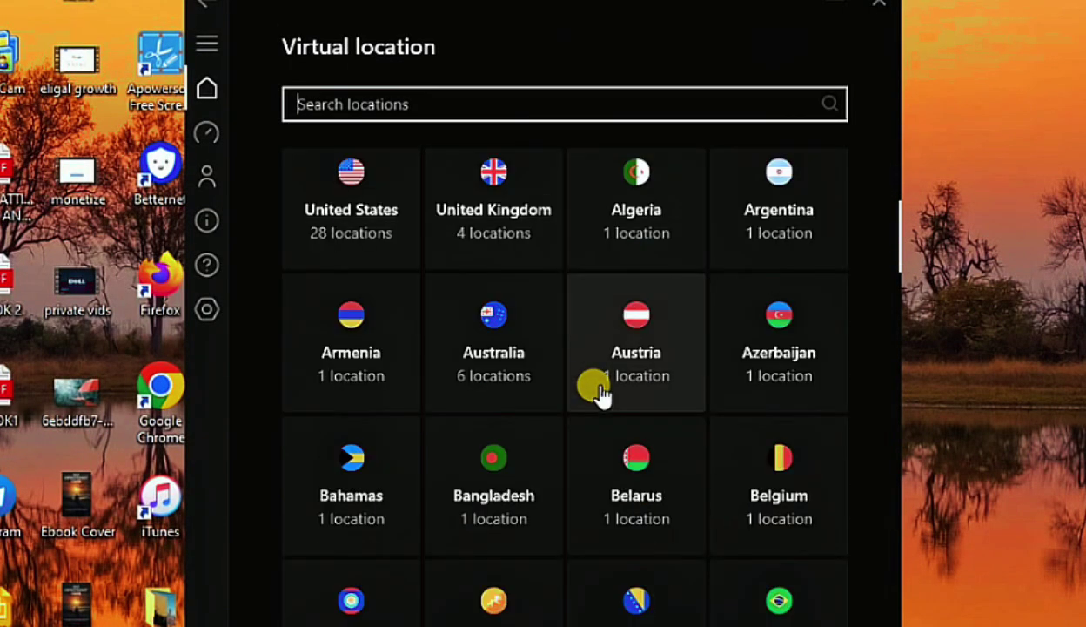
scroll(600, 393, down, 3)
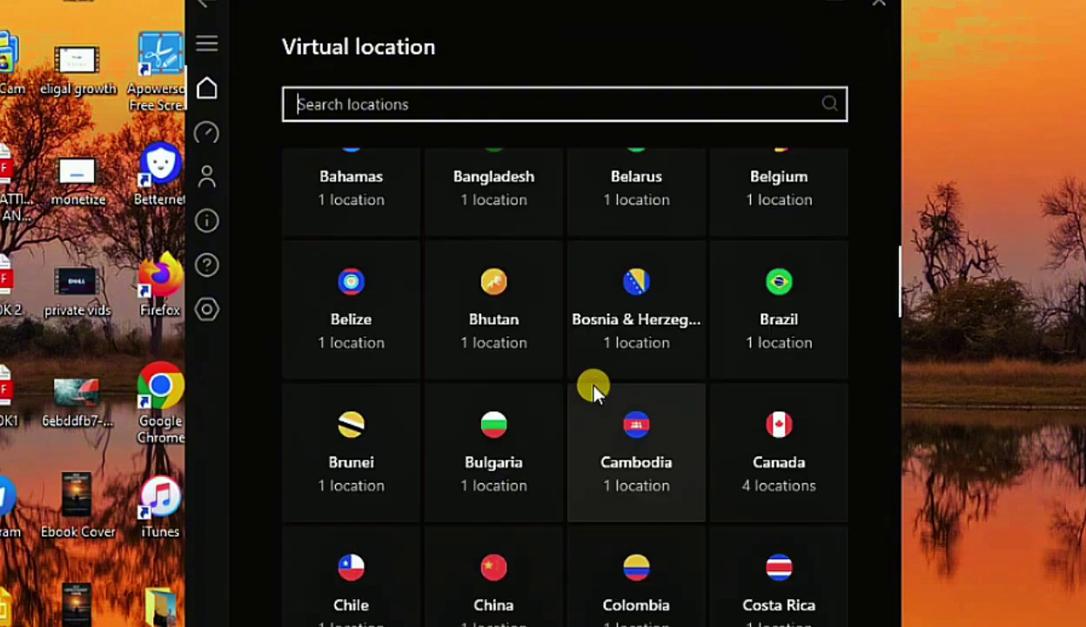
scroll(599, 391, down, 3)
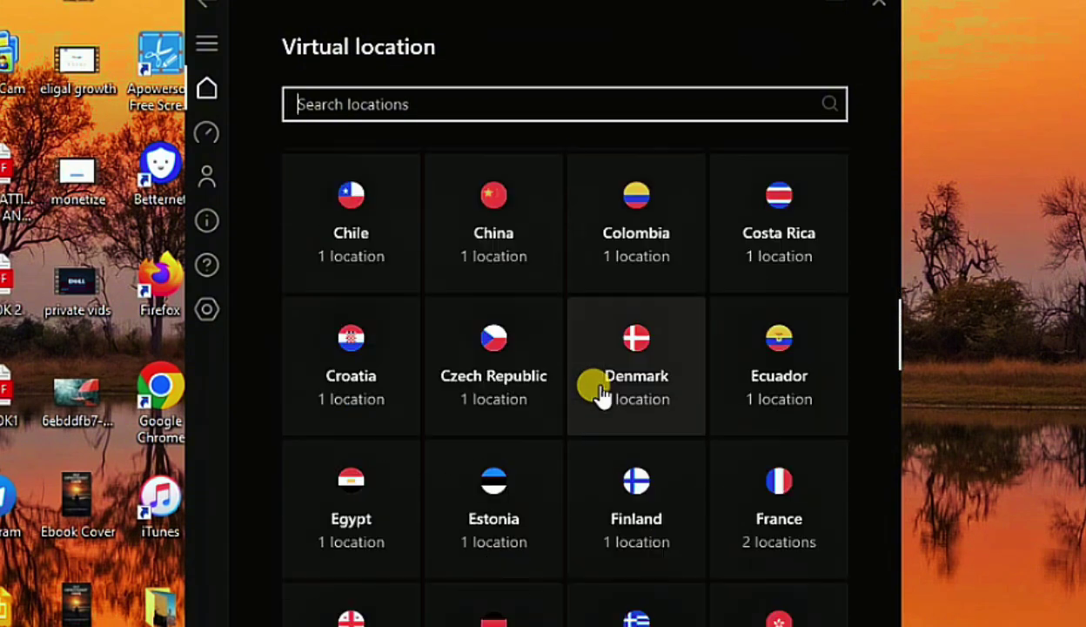
scroll(601, 393, down, 5)
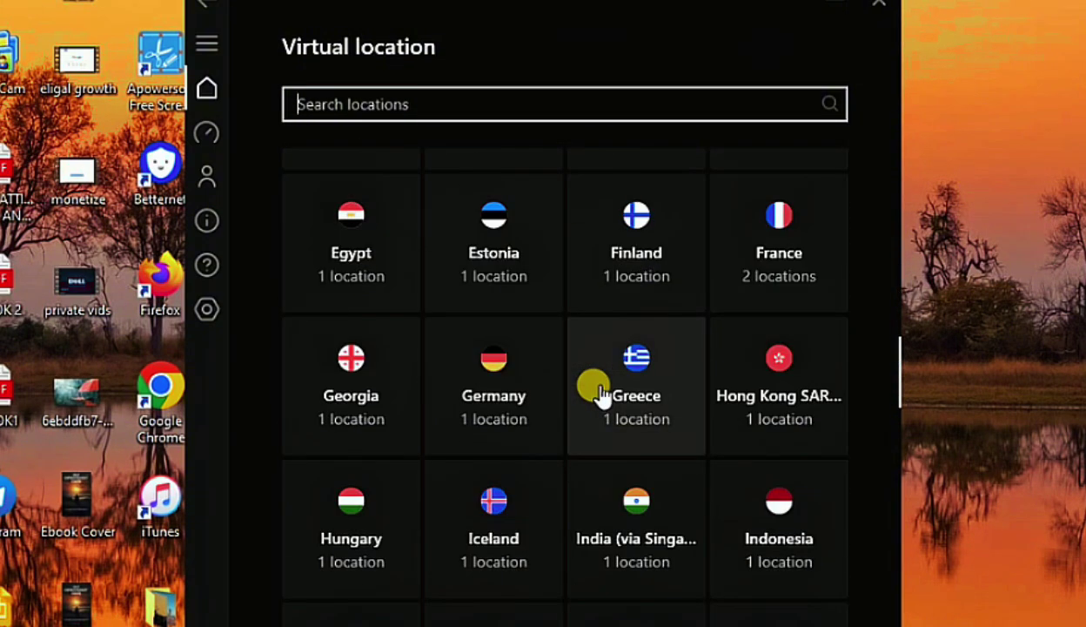
scroll(601, 394, down, 5)
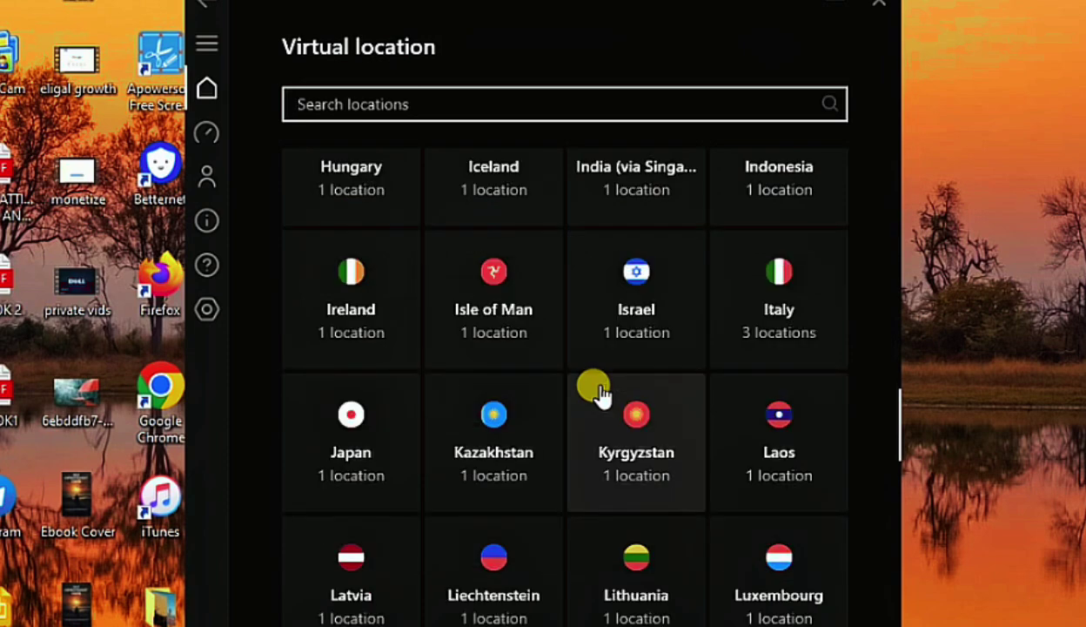
scroll(601, 394, down, 5)
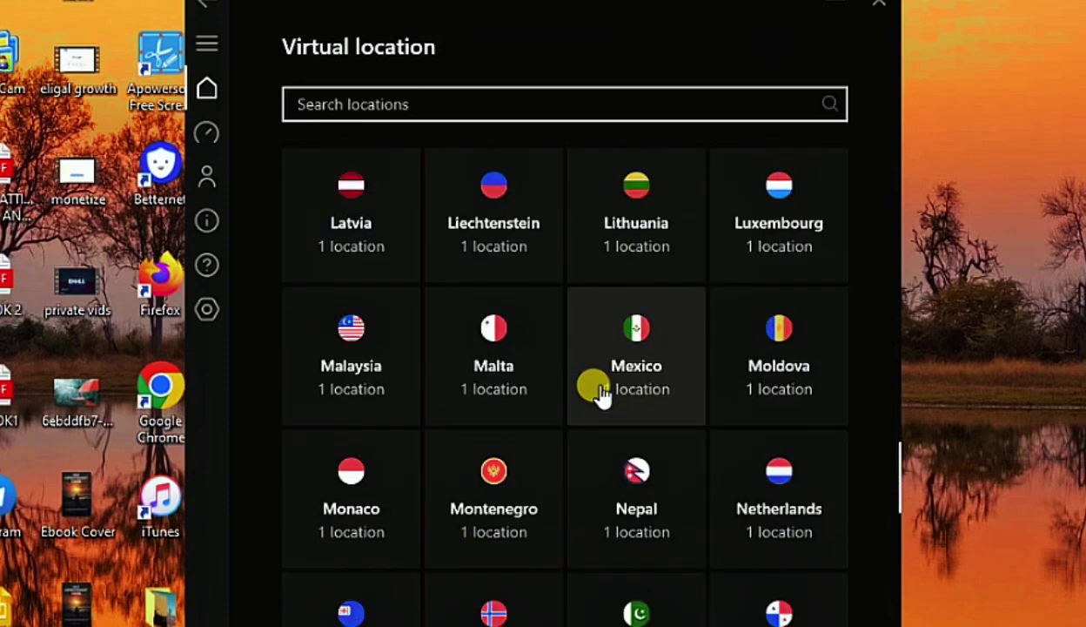
scroll(600, 394, down, 5)
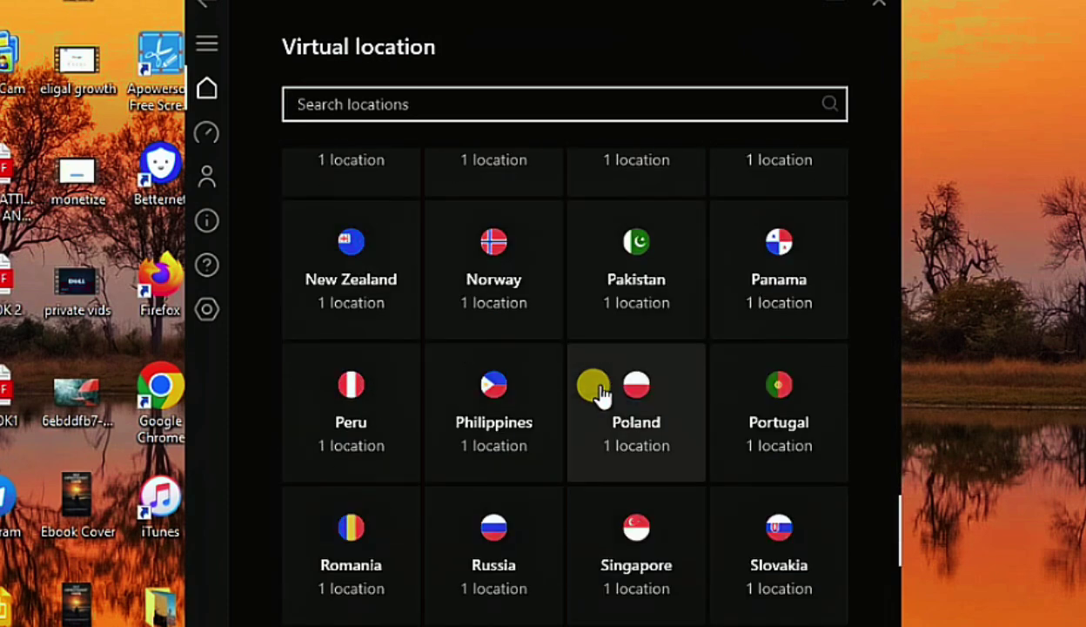
scroll(600, 393, down, 5)
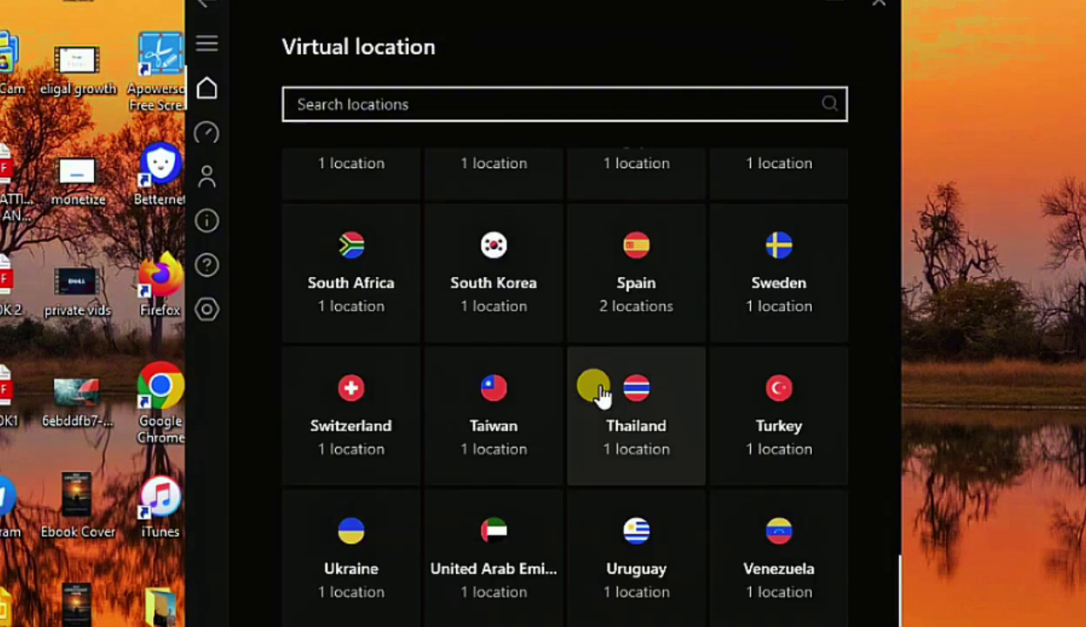
scroll(601, 393, up, 5)
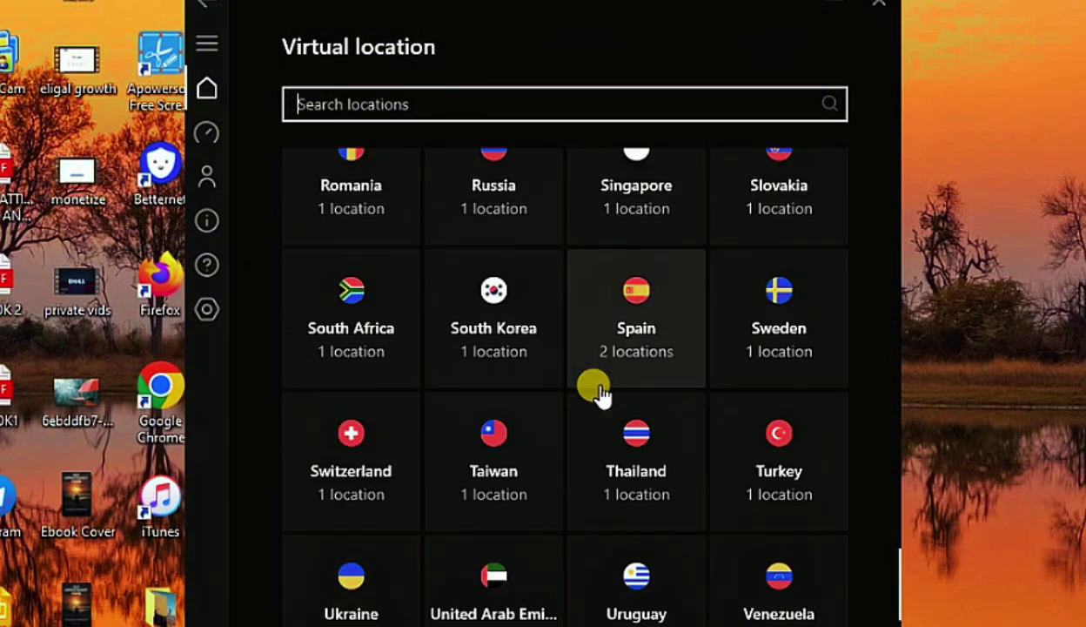
scroll(600, 393, up, 5)
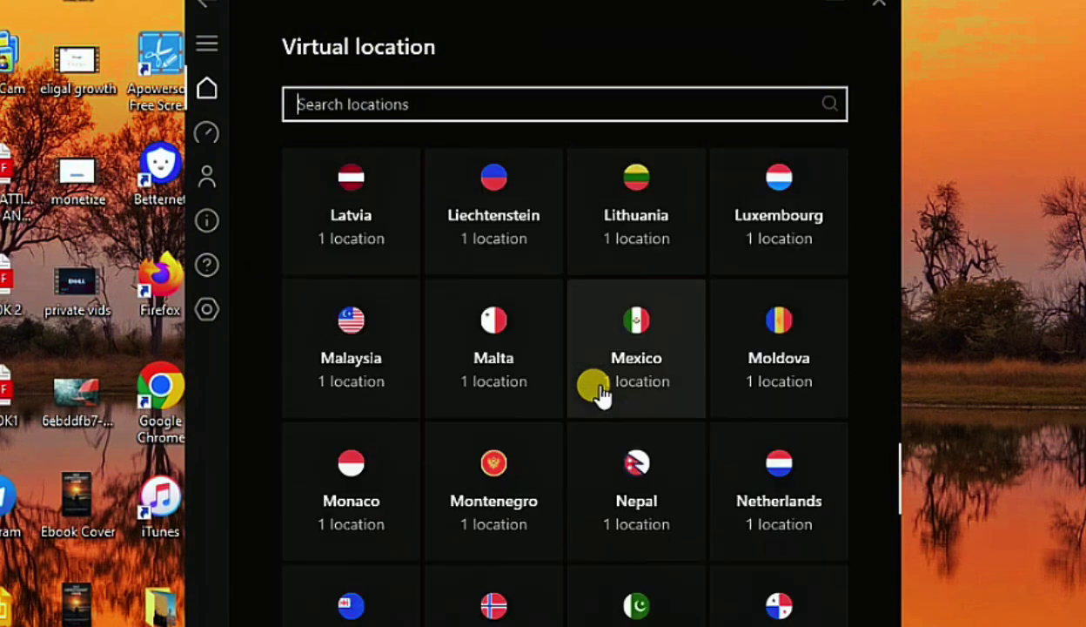
scroll(601, 393, up, 5)
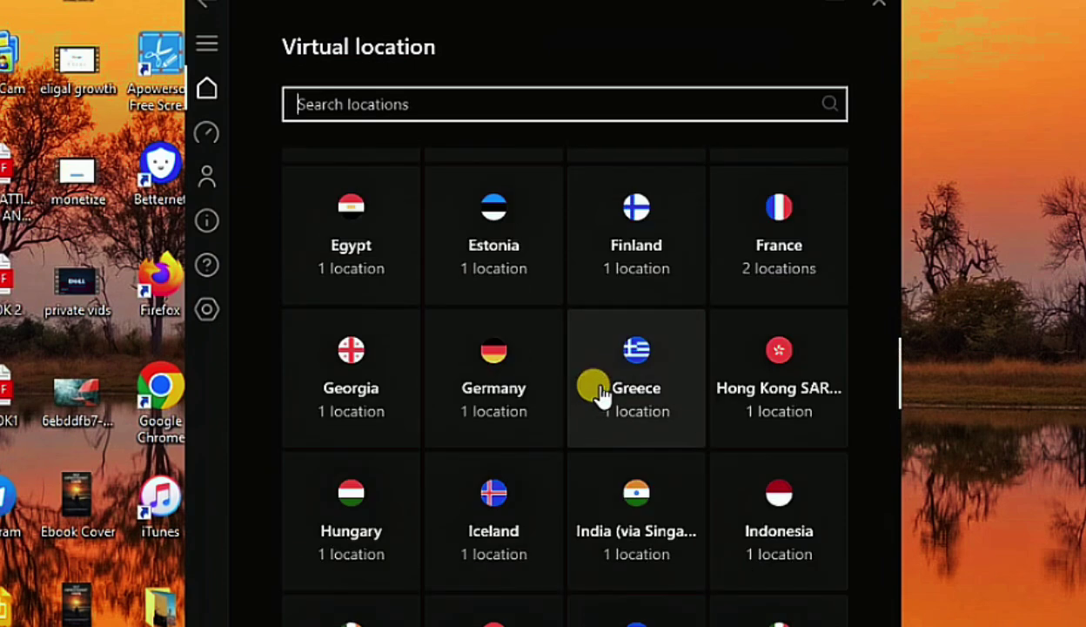
scroll(601, 393, up, 5)
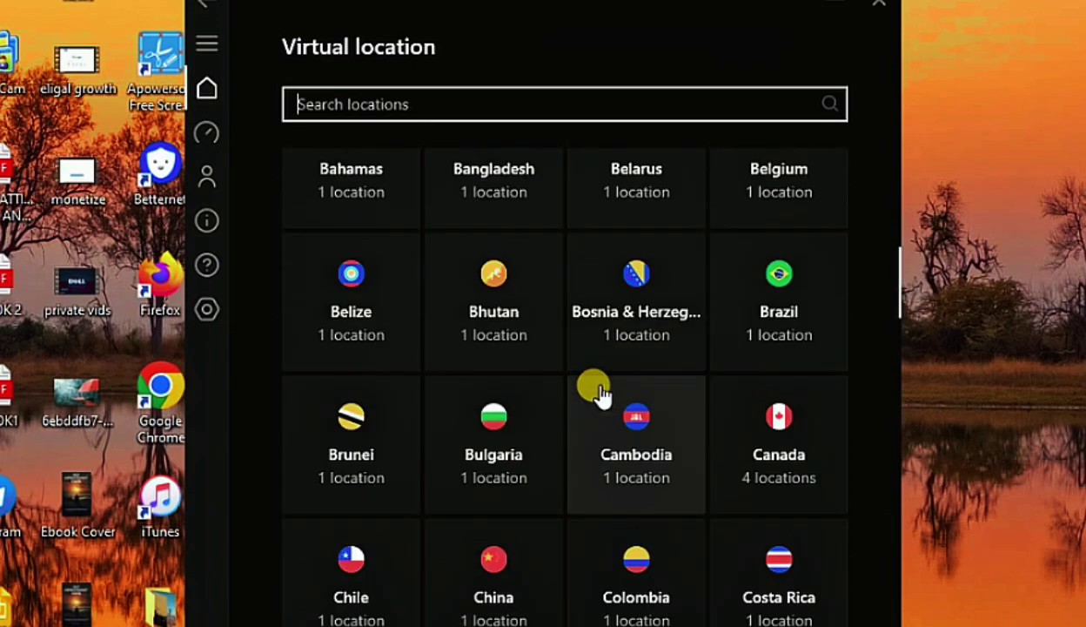
scroll(593, 383, up, 2)
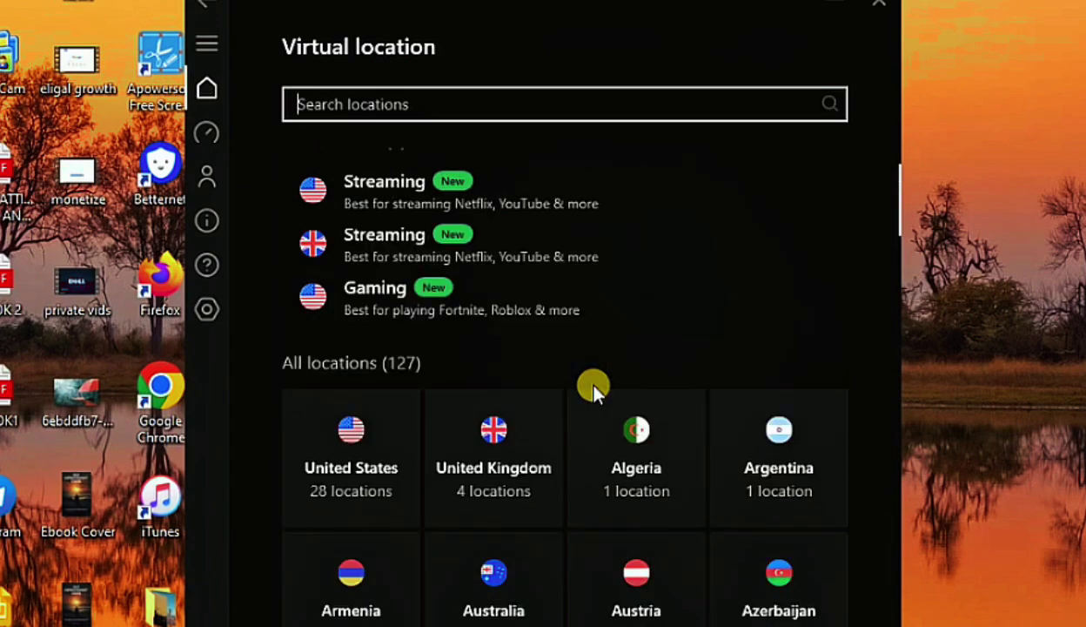
scroll(364, 323, down, 2)
Connect the VPN through New York from the United States city list
click(359, 323)
scroll(359, 331, down, 1)
scroll(364, 350, down, 7)
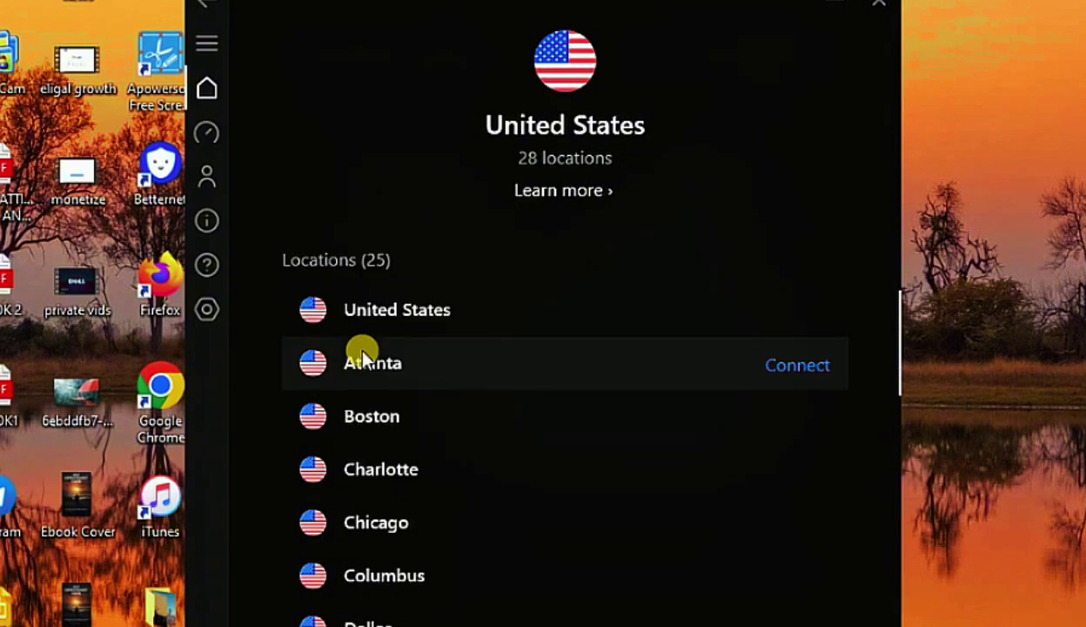
scroll(368, 348, down, 2)
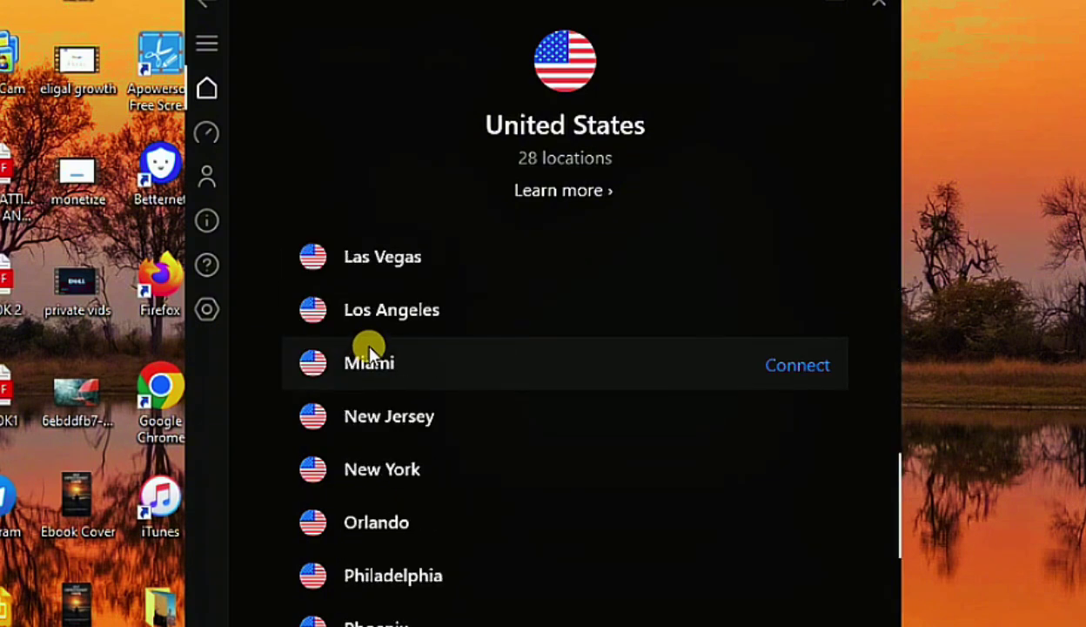
scroll(368, 348, down, 1)
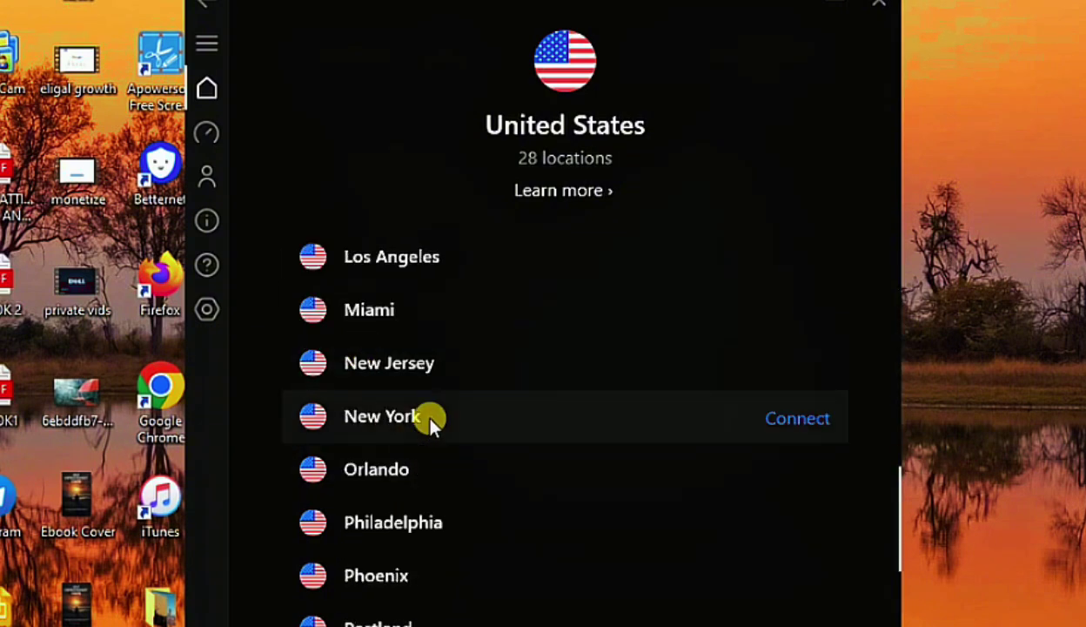
click(806, 420)
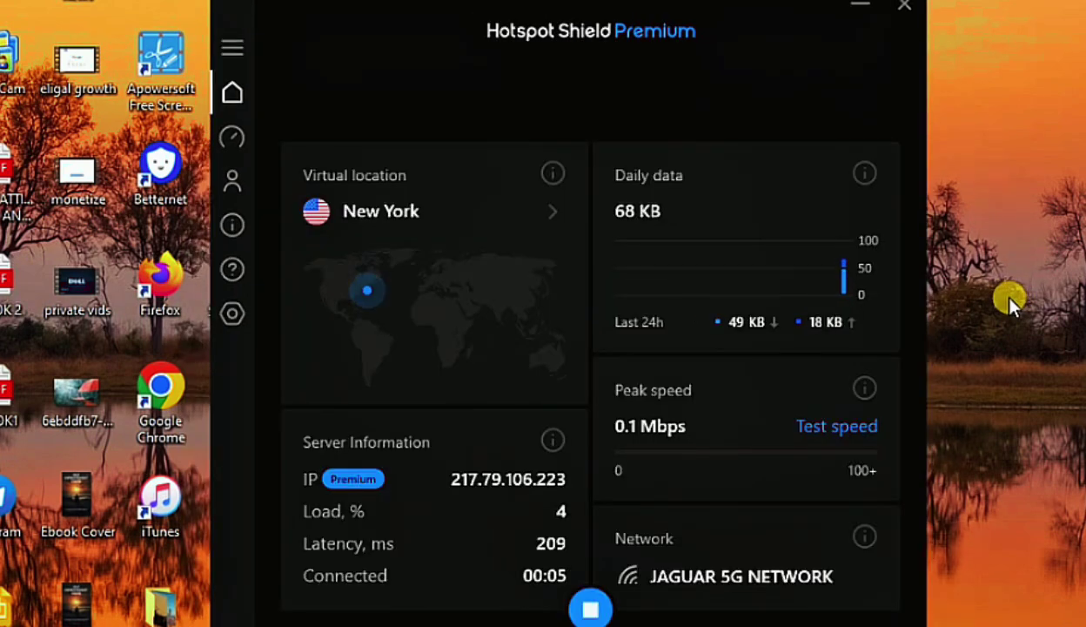
Switch the VPN connection from New York to the United Kingdom location
click(557, 217)
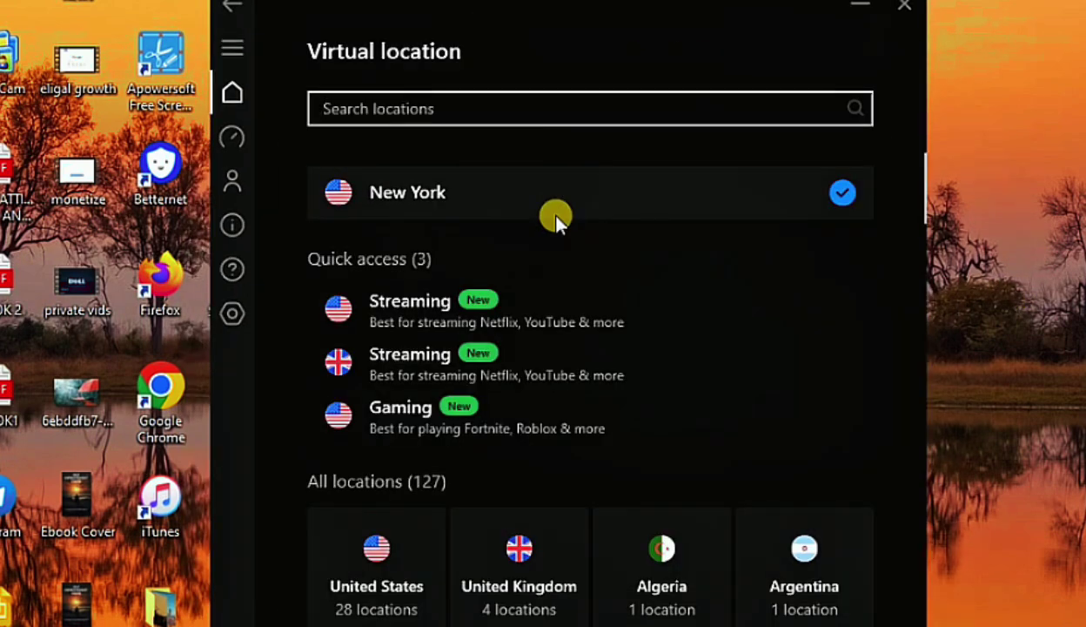
scroll(551, 361, down, 1)
click(546, 429)
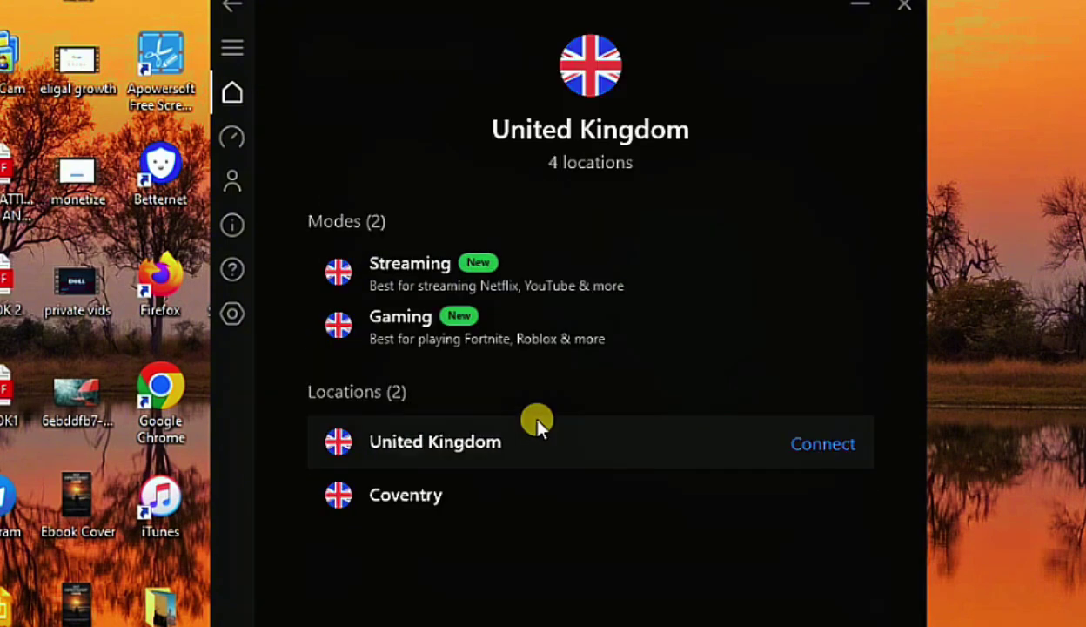
click(824, 441)
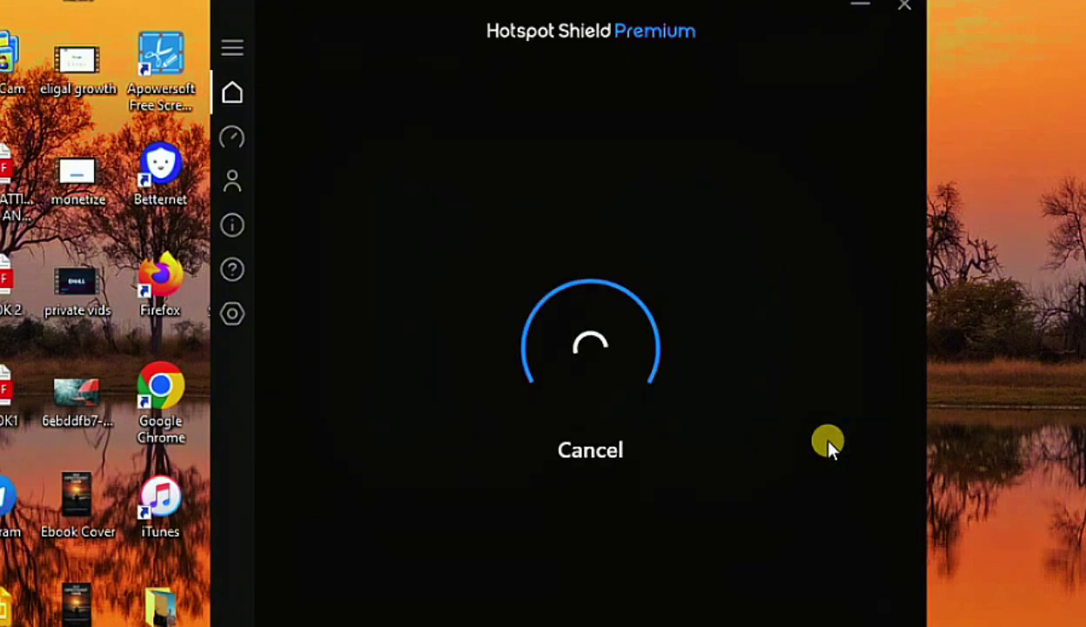